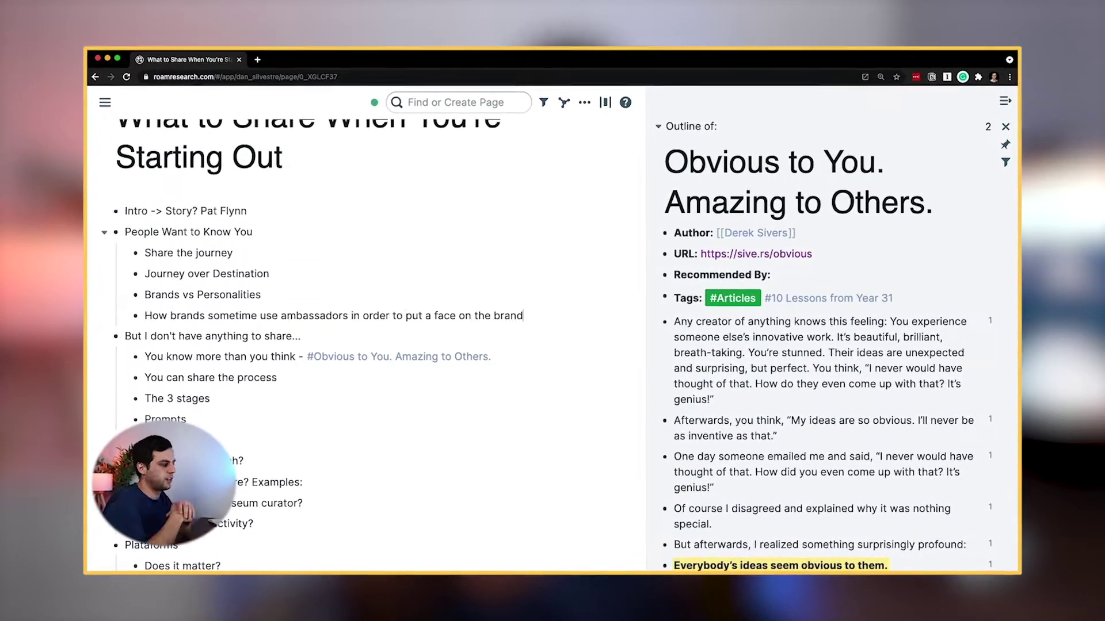
# - Write the outline bullets with a [[Think Media]] link and 'Share the Journey' sub-points
pyautogui.write('[[Think Media')
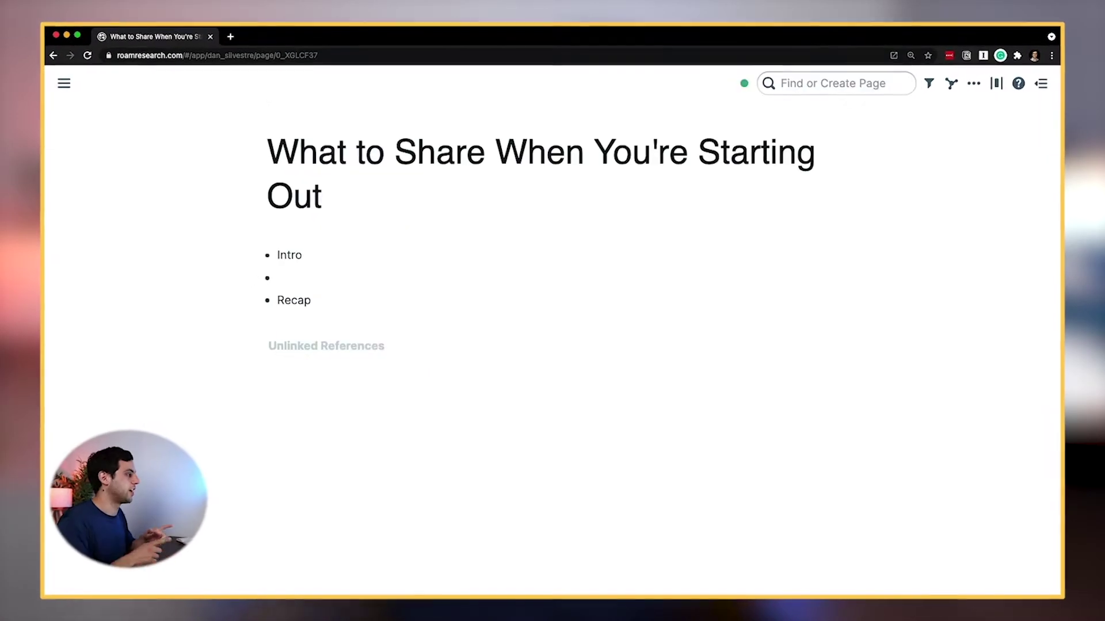
pyautogui.write('Share the Journey')
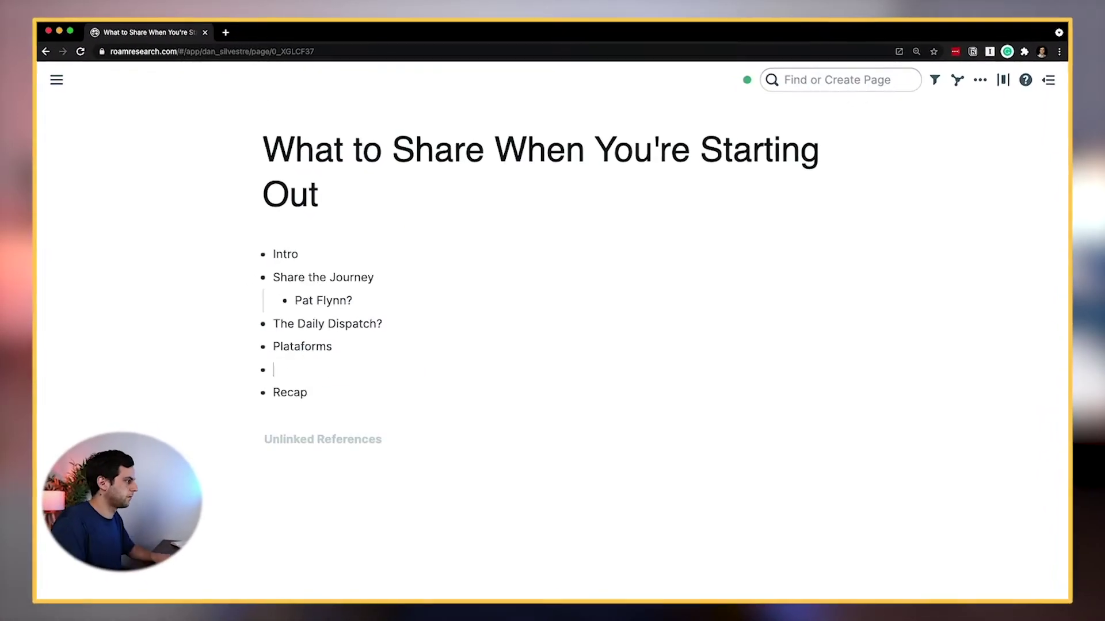
pyautogui.write("-> Story? PaDoes it matter?Where does it make sense?People Want to Know YouBrands vs PersonalitiesExerciseWhat can you share? Examples:Curation? Museum curator?But I don't have anything to share...")
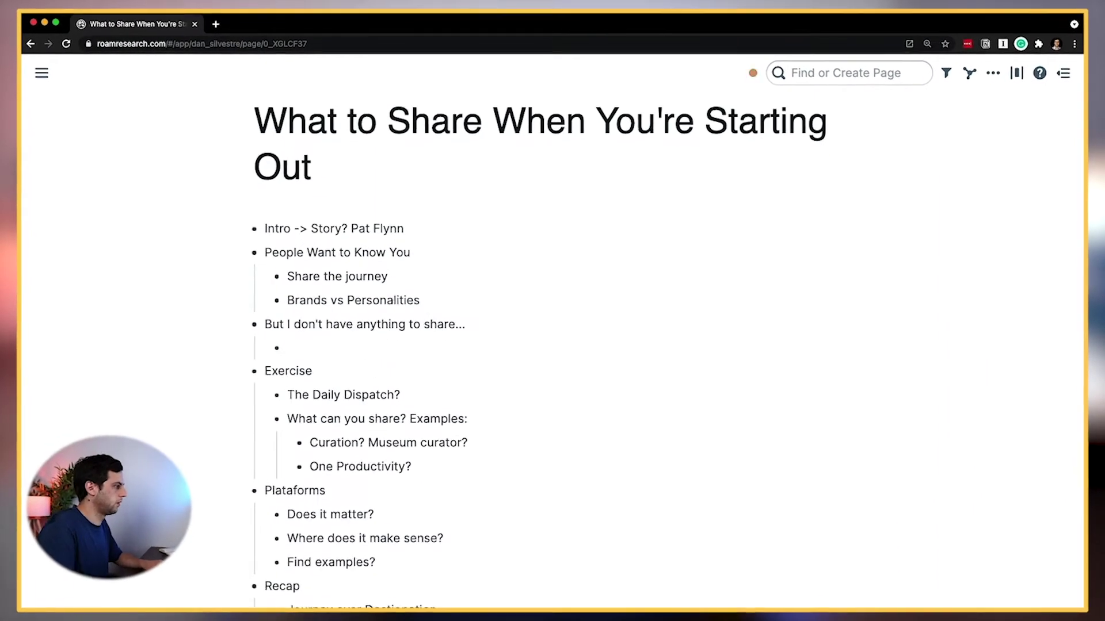
pyautogui.write('You know more than you thinkYou can share the processJourney over DestinationStock and Flow')
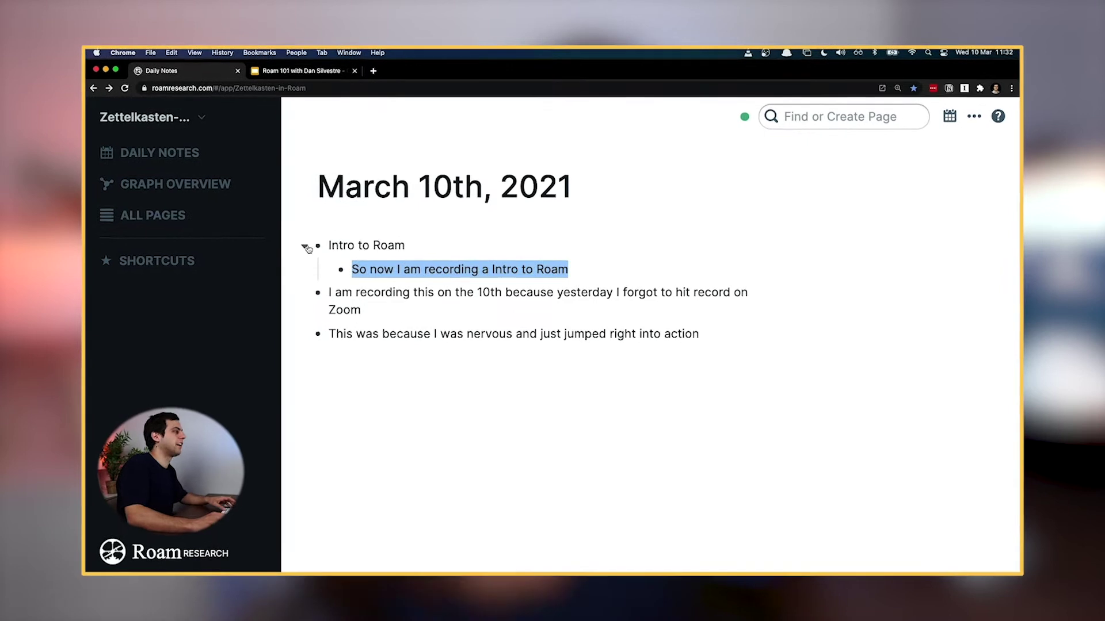
# - Nest notes under Intro to Roam and add 'Yesterday I watched a football match' with child 'It was Juventus vs Porto'
pyautogui.press('Tab')
pyautogui.press('Tab')
pyautogui.press('Return')
pyautogui.write('Yesterday I watched a football match')
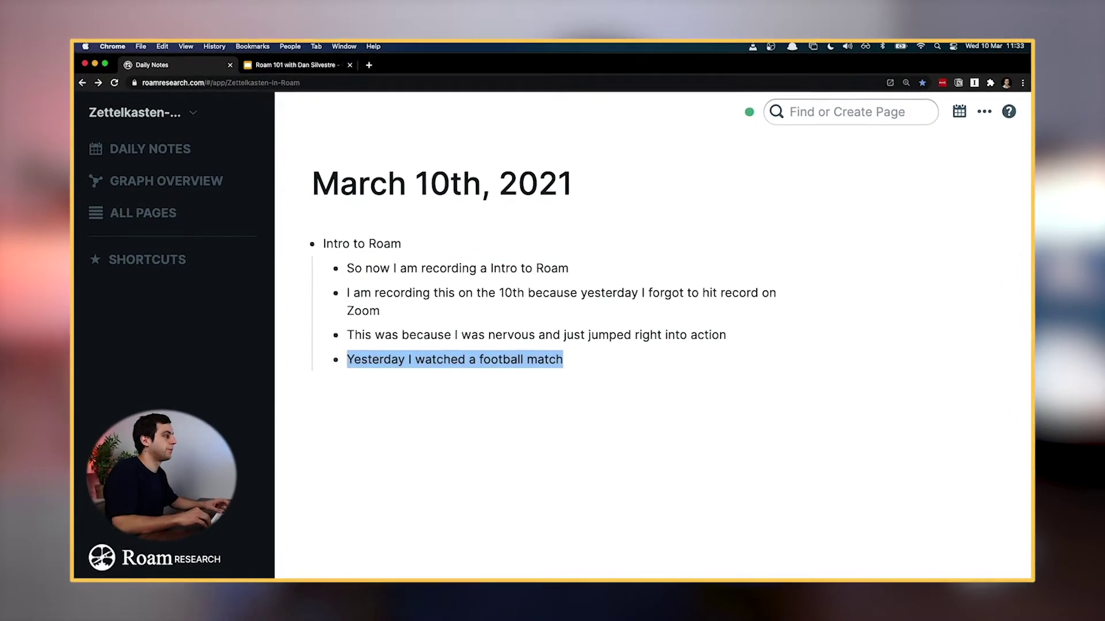
pyautogui.hotkey('shift', 'Tab')
pyautogui.press('Return')
pyautogui.press('Tab')
pyautogui.write('It was Juventus vs Porto')
pyautogui.press('Return')
pyautogui.write('Porto wan')
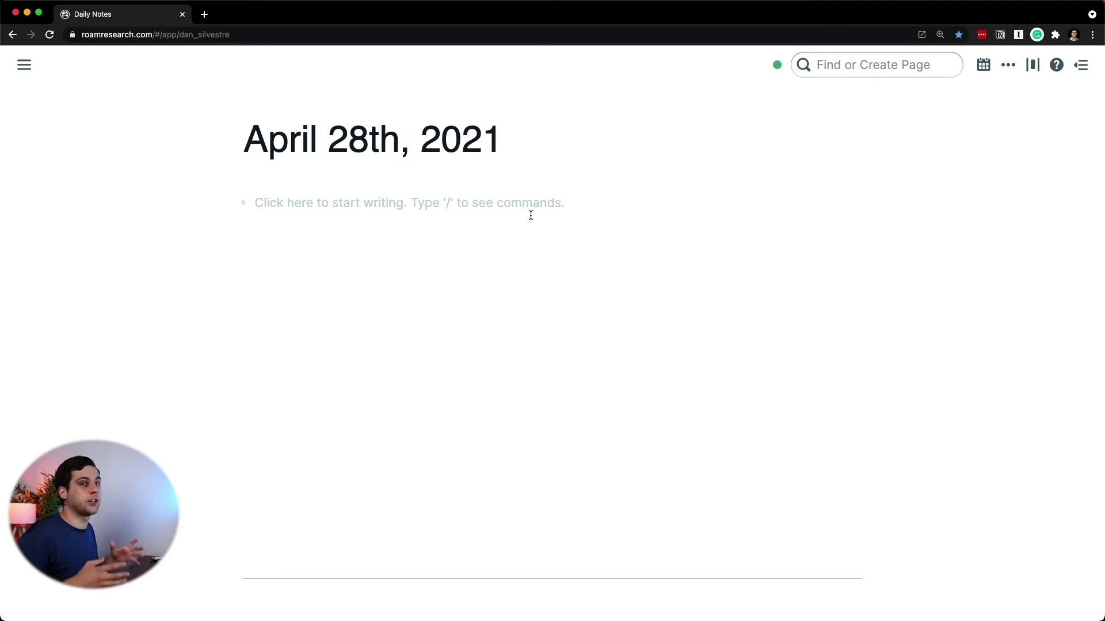
# - Load read.amazon.com's Kindle notes and highlights page in a new tab
pyautogui.press('super+t')
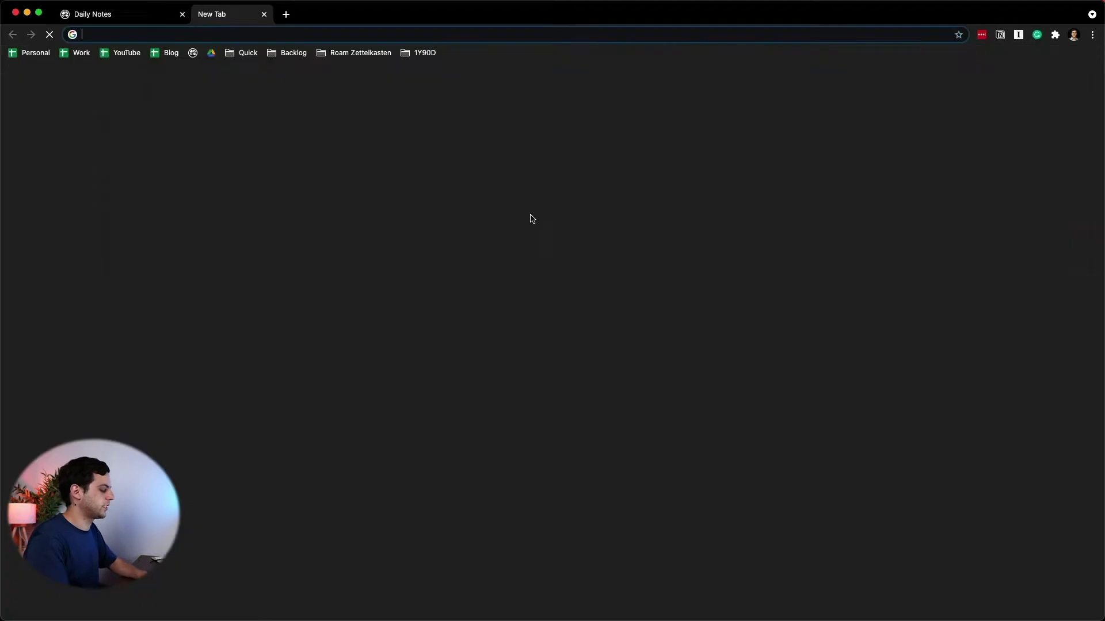
pyautogui.write('read.ama')
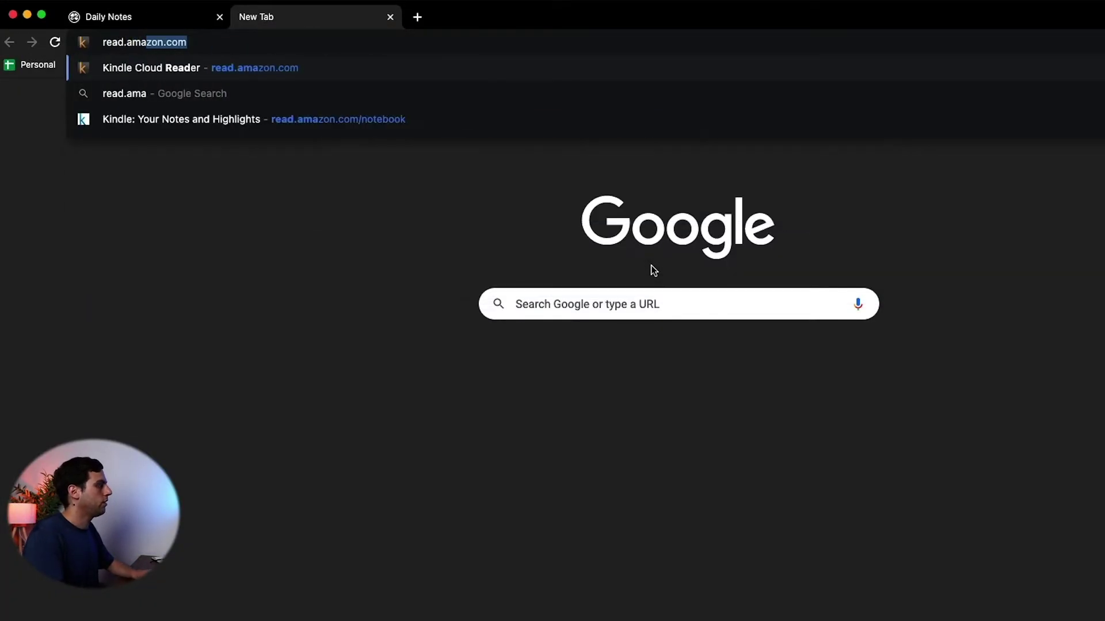
pyautogui.write('zon.com')
pyautogui.press('Down')
pyautogui.press('Down')
pyautogui.press('Return')
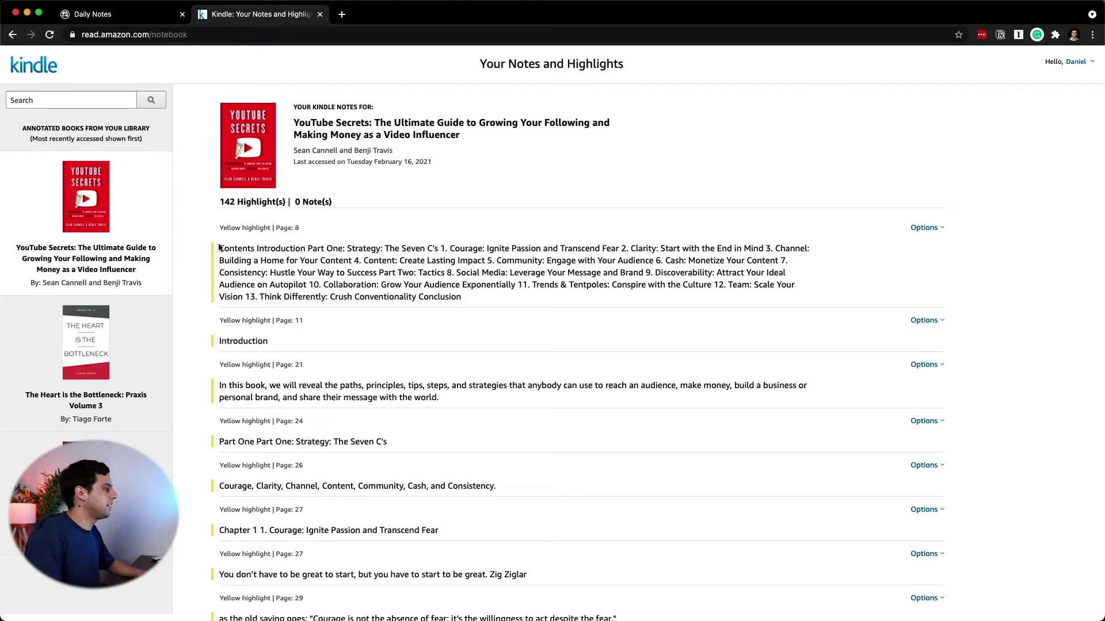
# - Select the YouTube Secrets highlights from Contents down to TubeSecretsBook.com/Ideas
pyautogui.moveTo(219, 247); pyautogui.dragTo(333, 323)
pyautogui.scroll(-10, 321, 256)
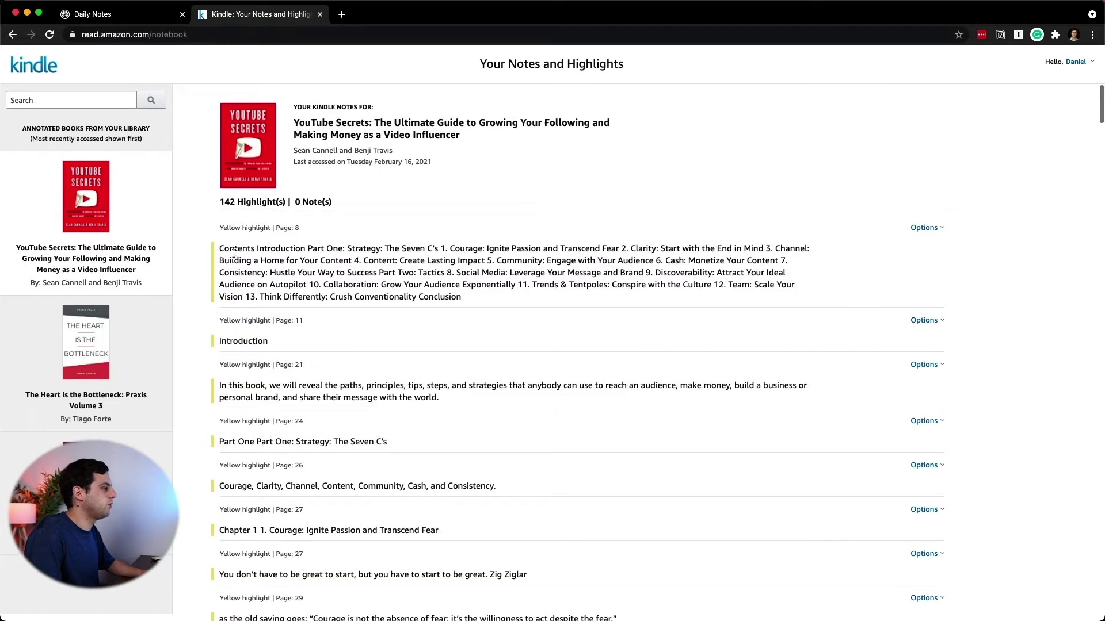
pyautogui.moveTo(249, 251); pyautogui.dragTo(255, 252)
pyautogui.scroll(-20, 621, 270)
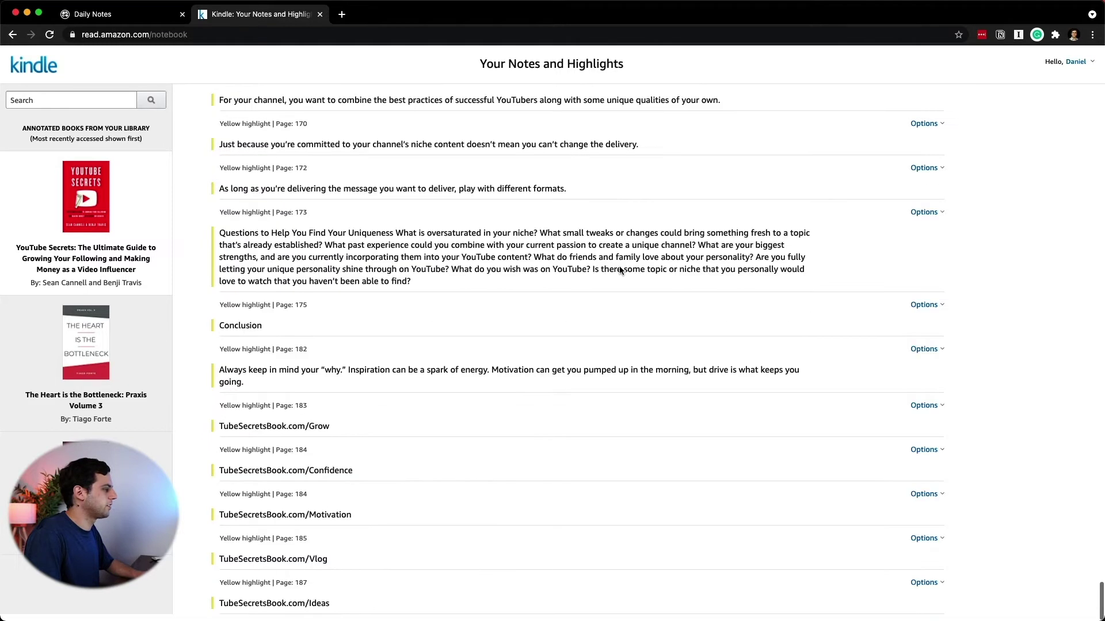
pyautogui.moveTo(379, 595); pyautogui.dragTo(344, 604)
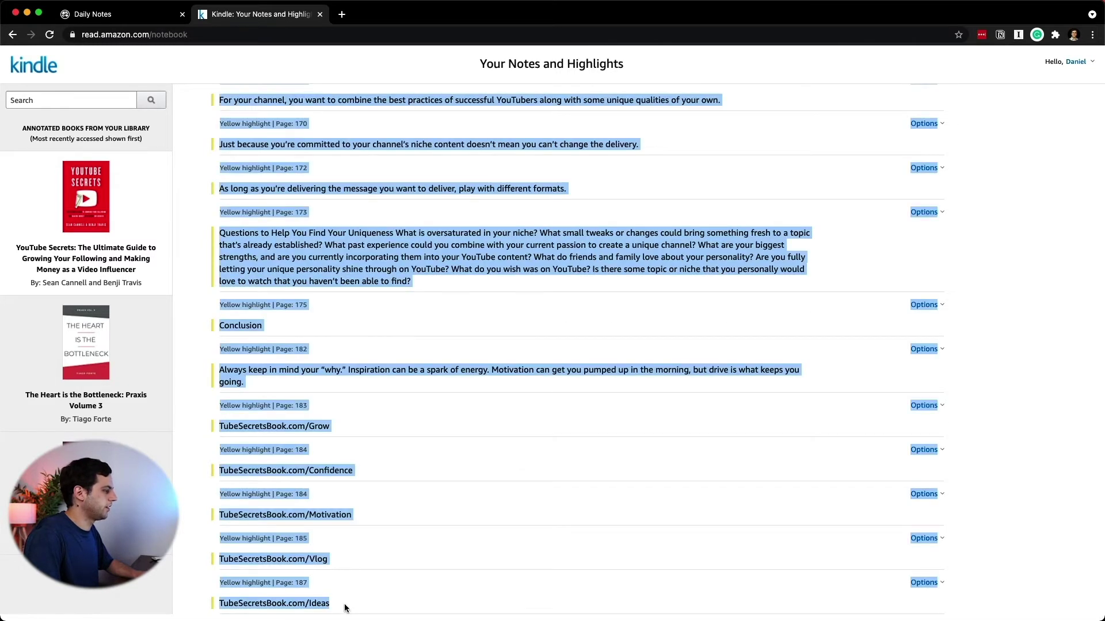
# - Create the 'Youtube secrets 2' page and paste the Kindle highlights into it
pyautogui.moveTo(110, 4)
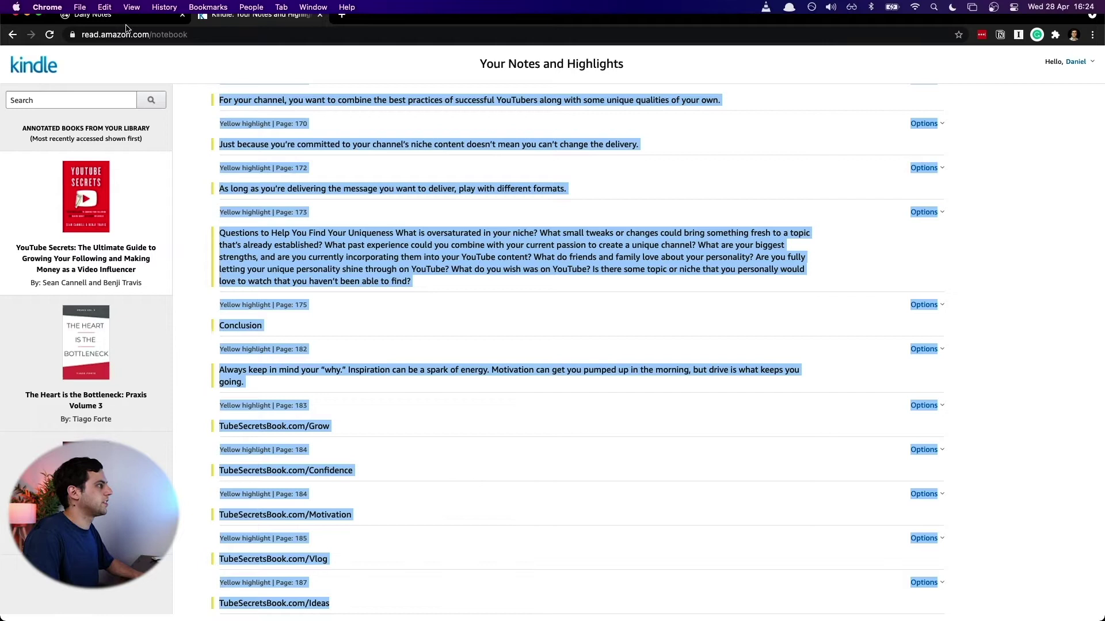
pyautogui.click(128, 21)
pyautogui.press('super+u')
pyautogui.write('Youtube secrets')
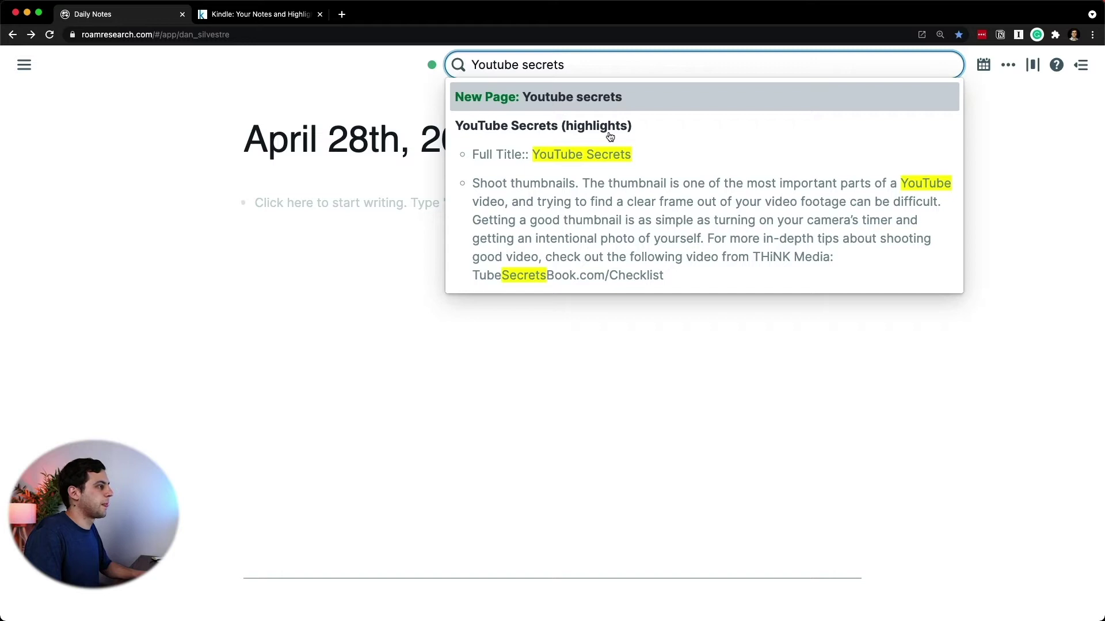
pyautogui.write('2')
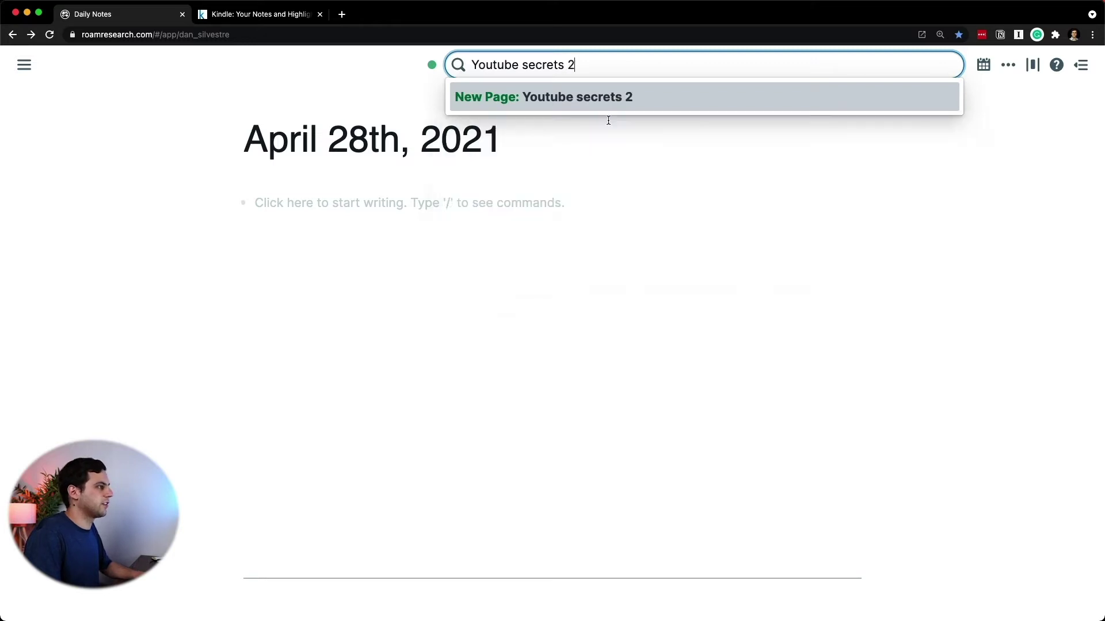
pyautogui.press('Return')
pyautogui.click(410, 212)
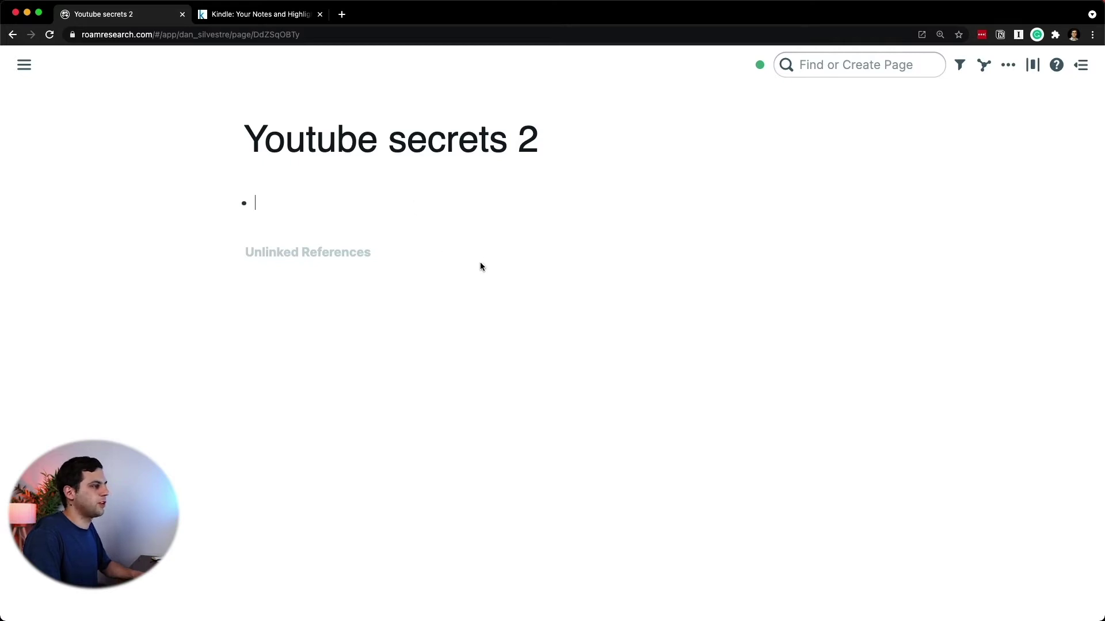
pyautogui.press('super+v')
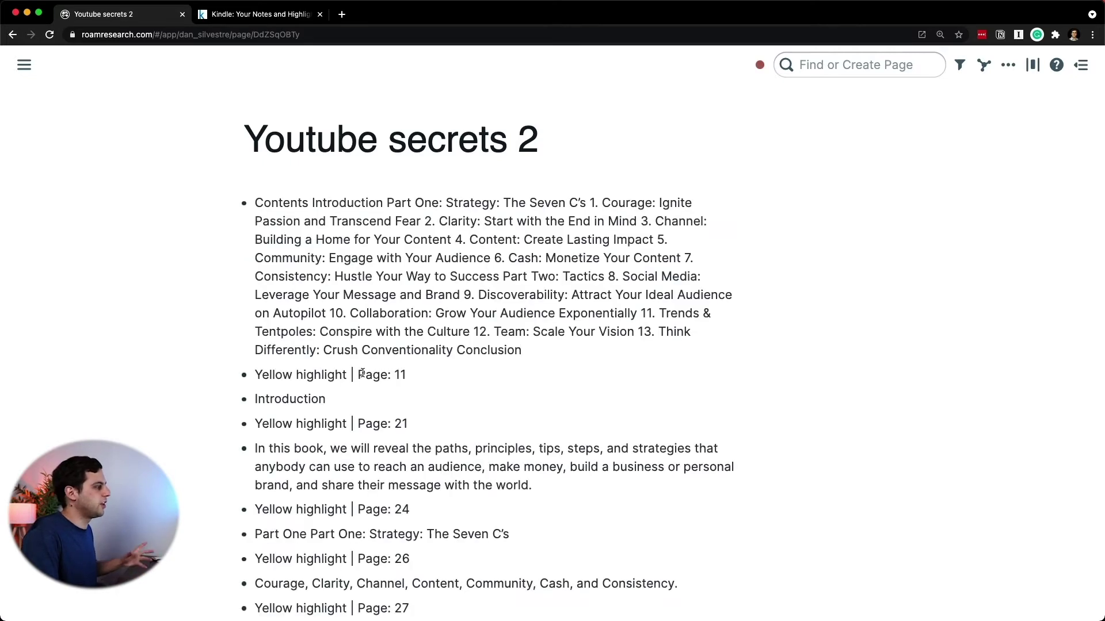
# - Search the page for 'yellow highlight' to count the Yellow highlight lines
pyautogui.tripleClick(424, 378)
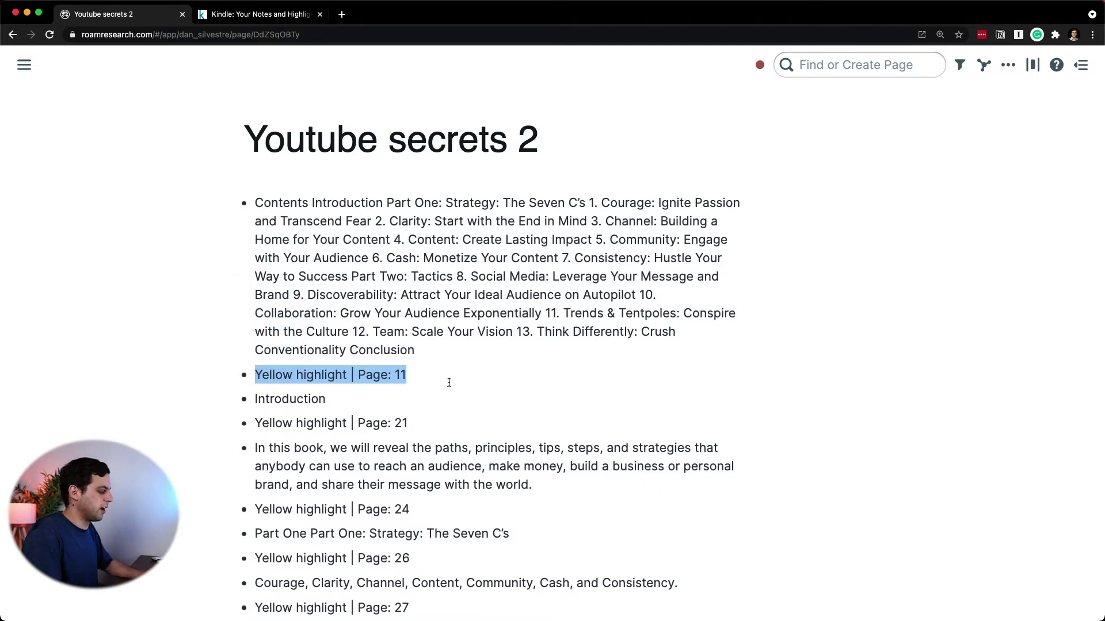
pyautogui.press('super+f')
pyautogui.write('yellow g')
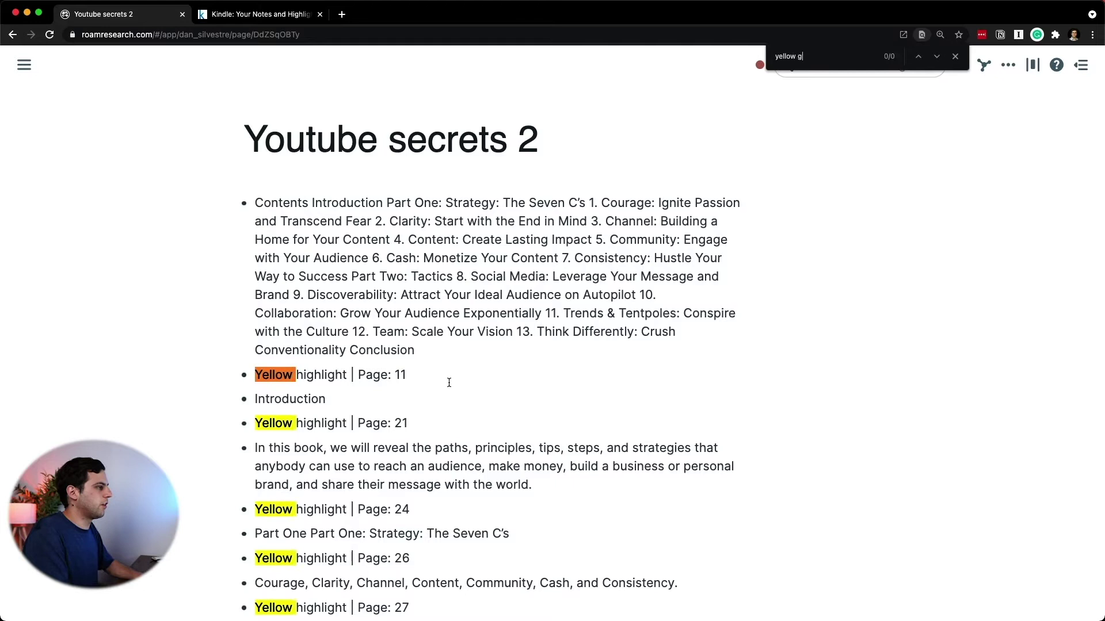
pyautogui.press('BackSpace')
pyautogui.write('highlight')
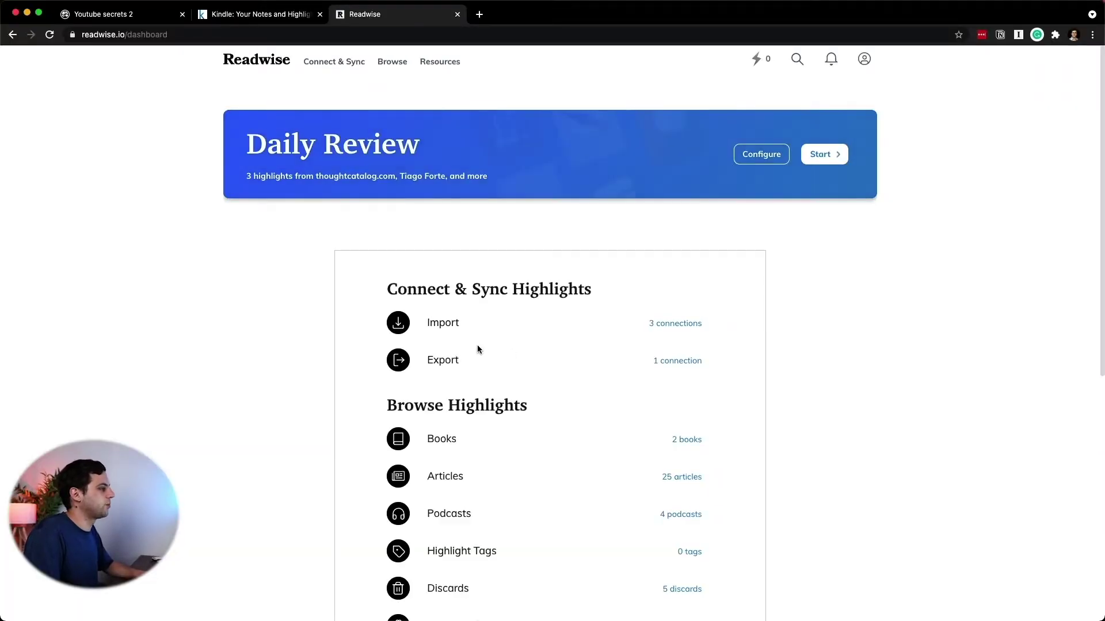
# - Import the Kindle highlights into Readwise and export the 141 new highlights to Roam
pyautogui.click(451, 329)
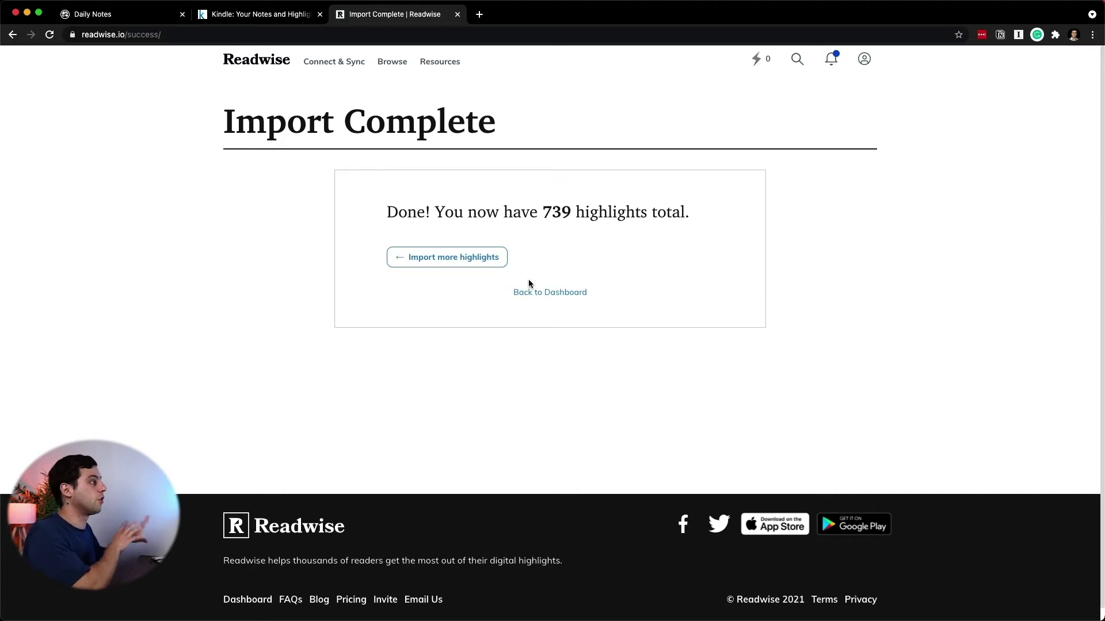
pyautogui.moveTo(330, 61)
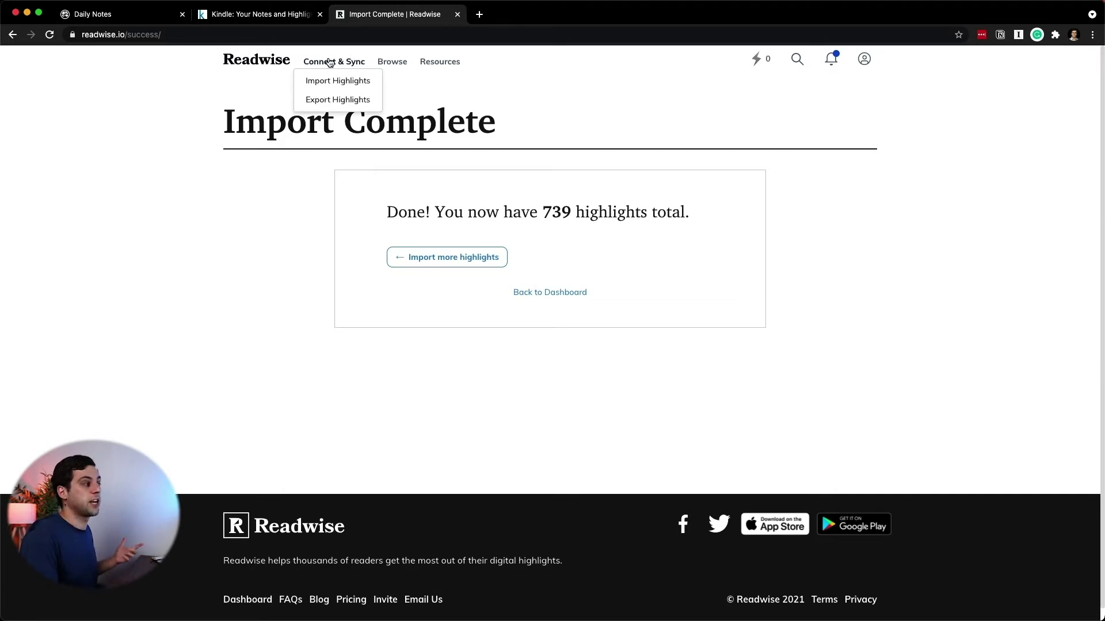
pyautogui.click(330, 98)
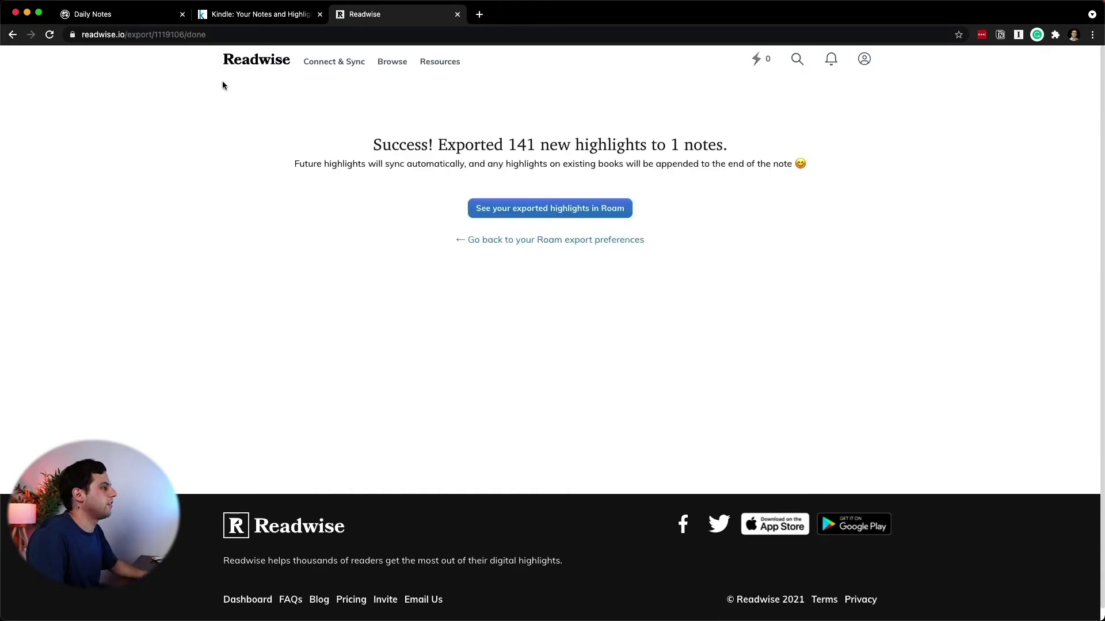
# - Open the Readwise-created 'YouTube Secrets' page in Roam and scroll through its highlights
pyautogui.click(149, 16)
pyautogui.click(922, 68)
pyautogui.write('yo')
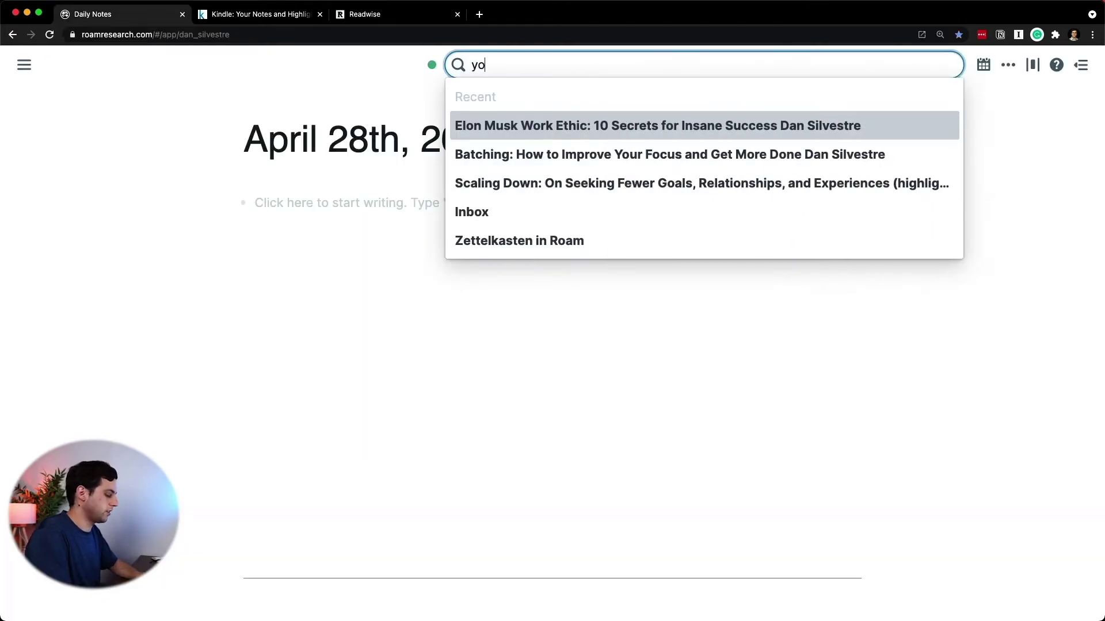
pyautogui.write('utube secrets')
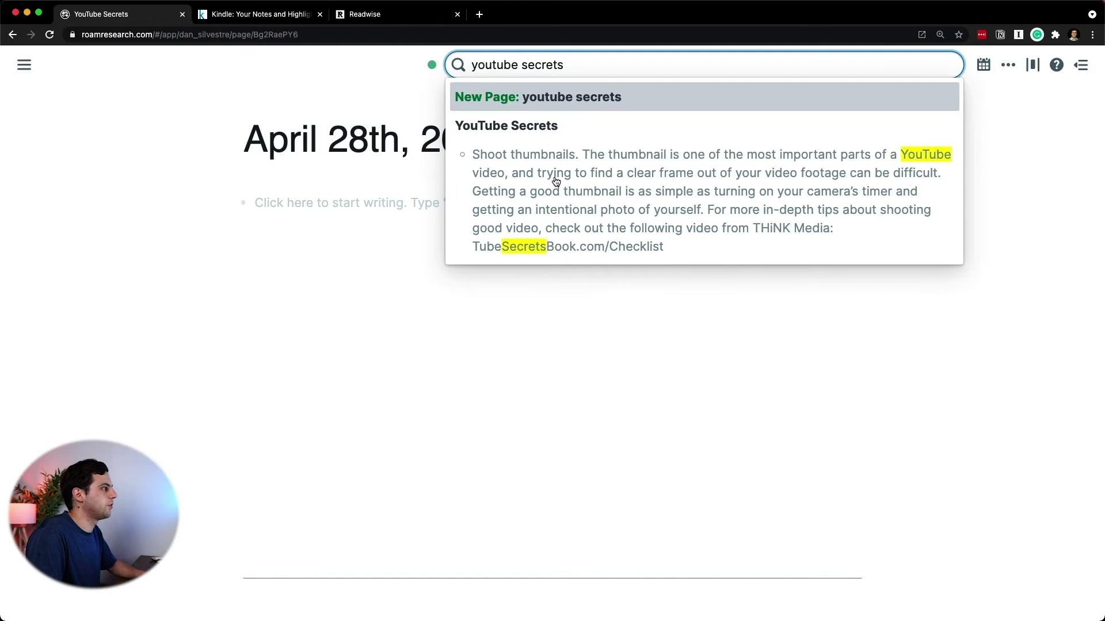
pyautogui.click(550, 179)
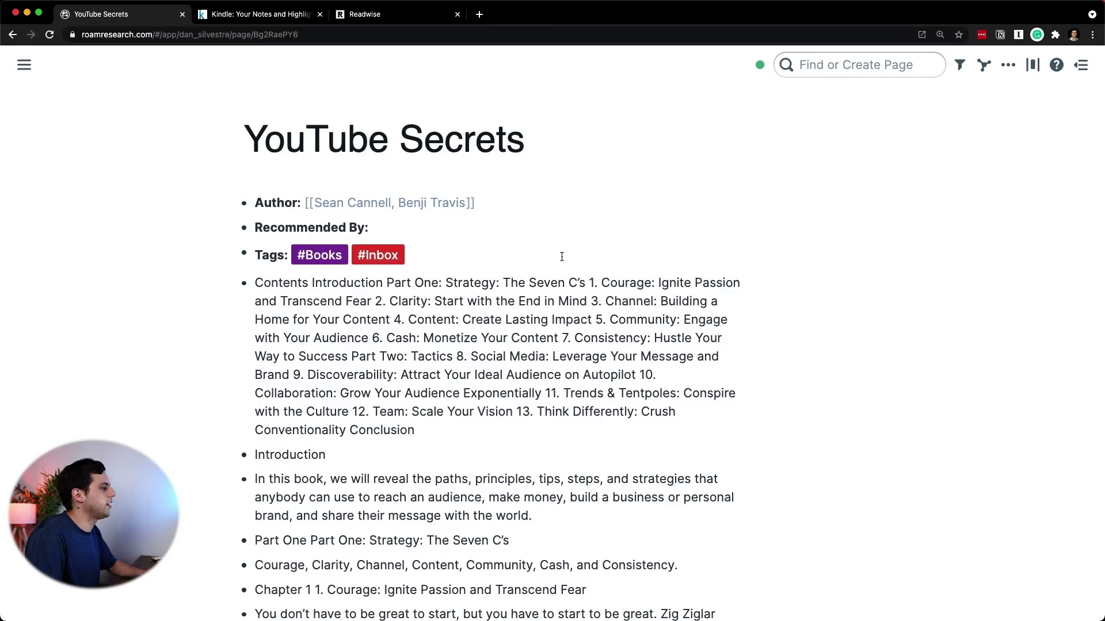
pyautogui.scroll(-15, 561, 256)
pyautogui.scroll(-20, 561, 257)
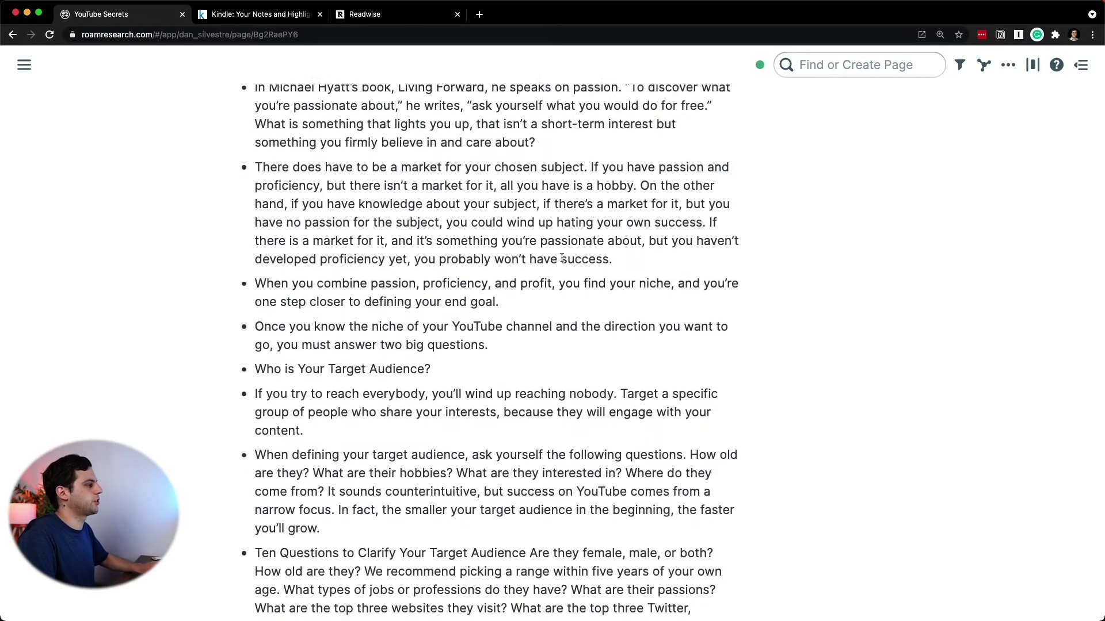
pyautogui.scroll(-20, 561, 257)
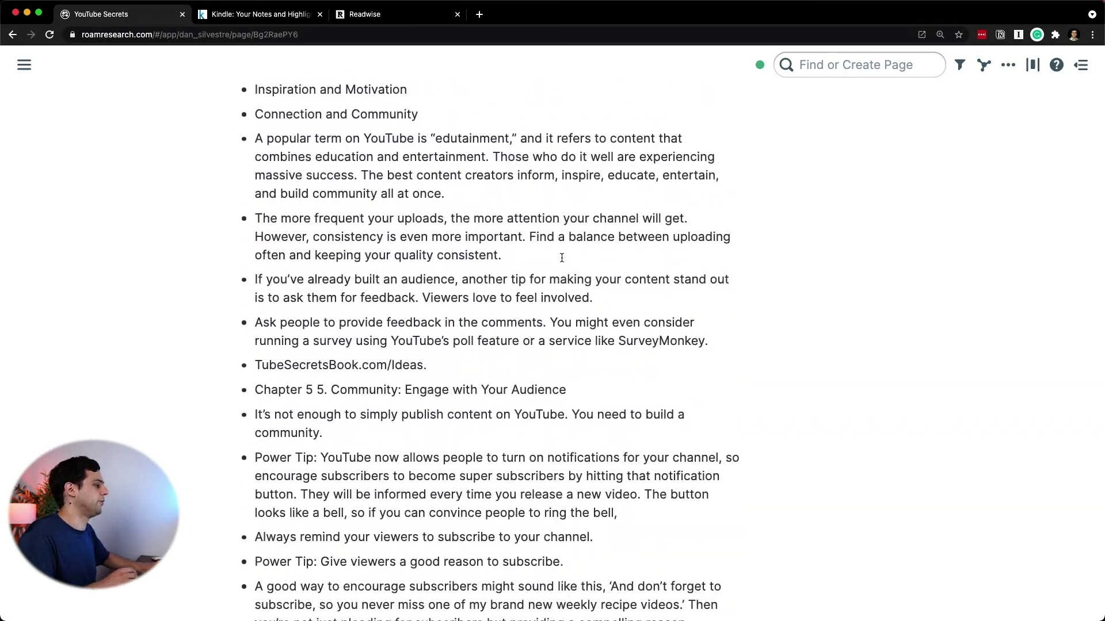
pyautogui.scroll(-20, 561, 257)
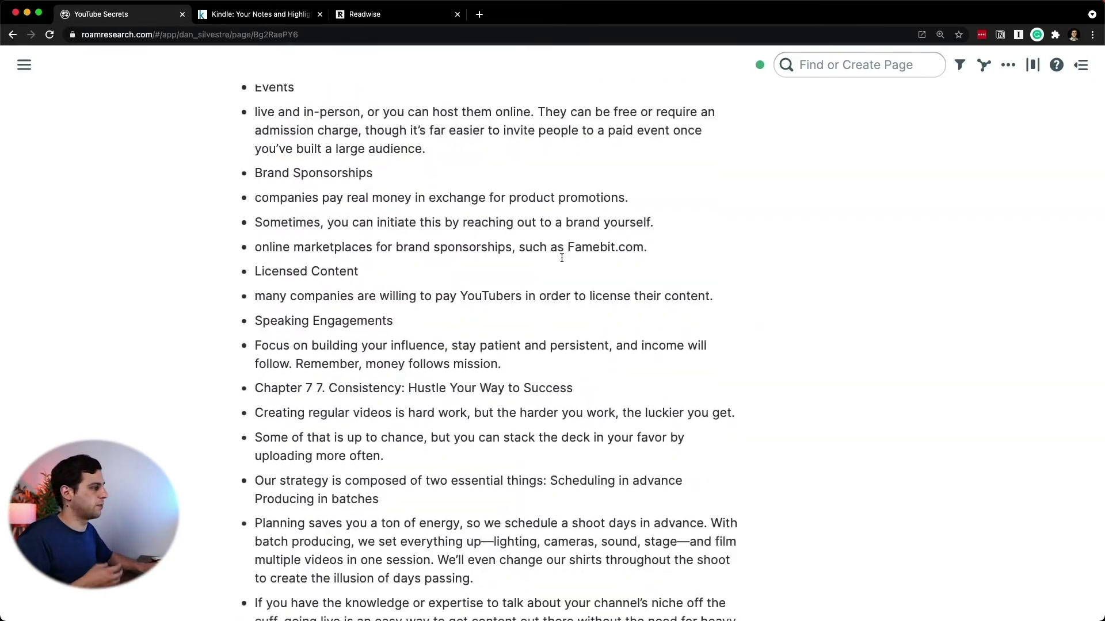
pyautogui.scroll(-5, 551, 219)
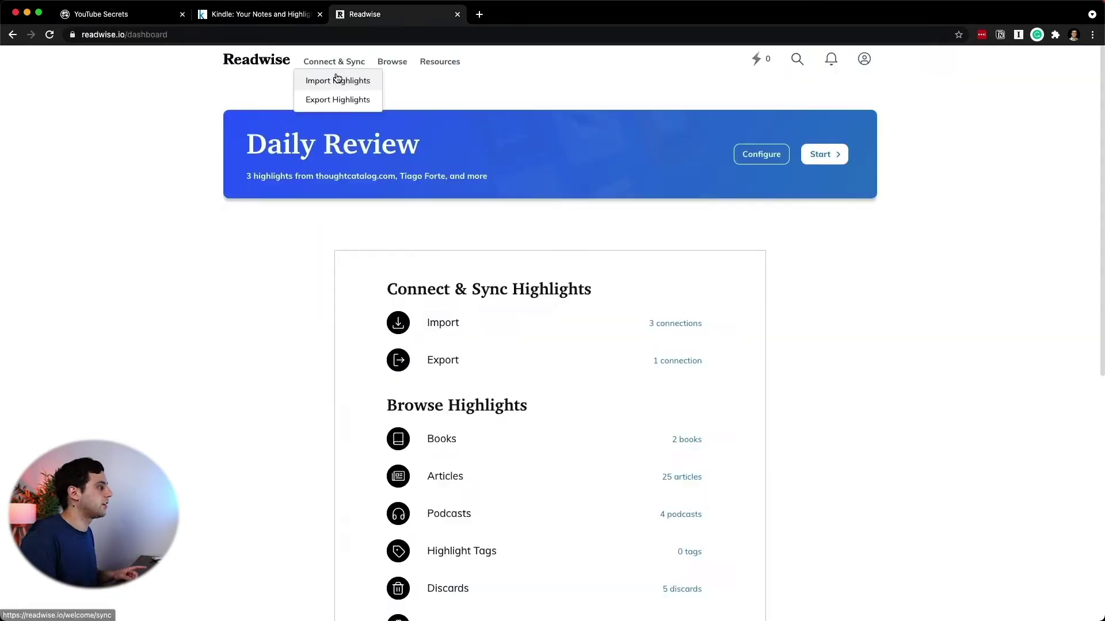
# - Go from Readwise's Import Highlights page to the My Clippings.txt upload page
pyautogui.click(337, 78)
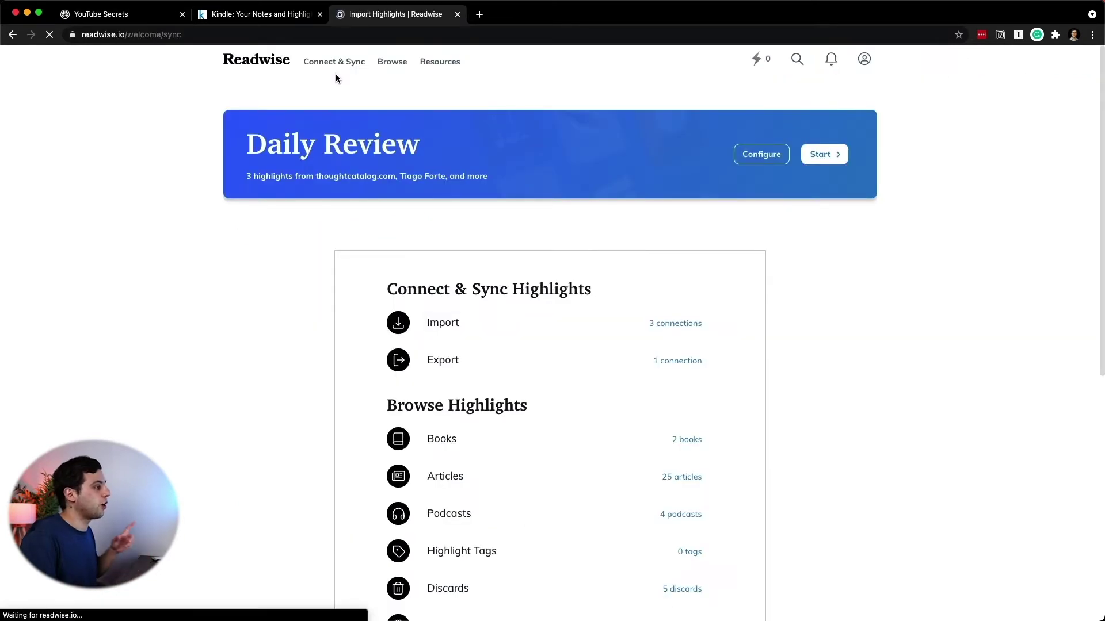
pyautogui.scroll(-15, 348, 166)
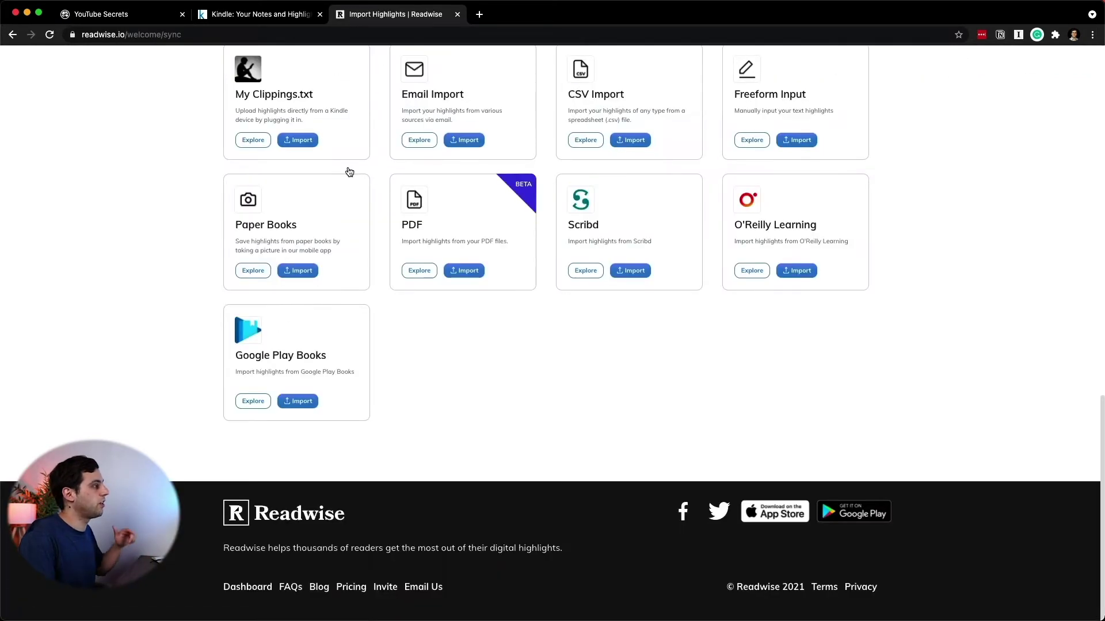
pyautogui.scroll(1, 349, 171)
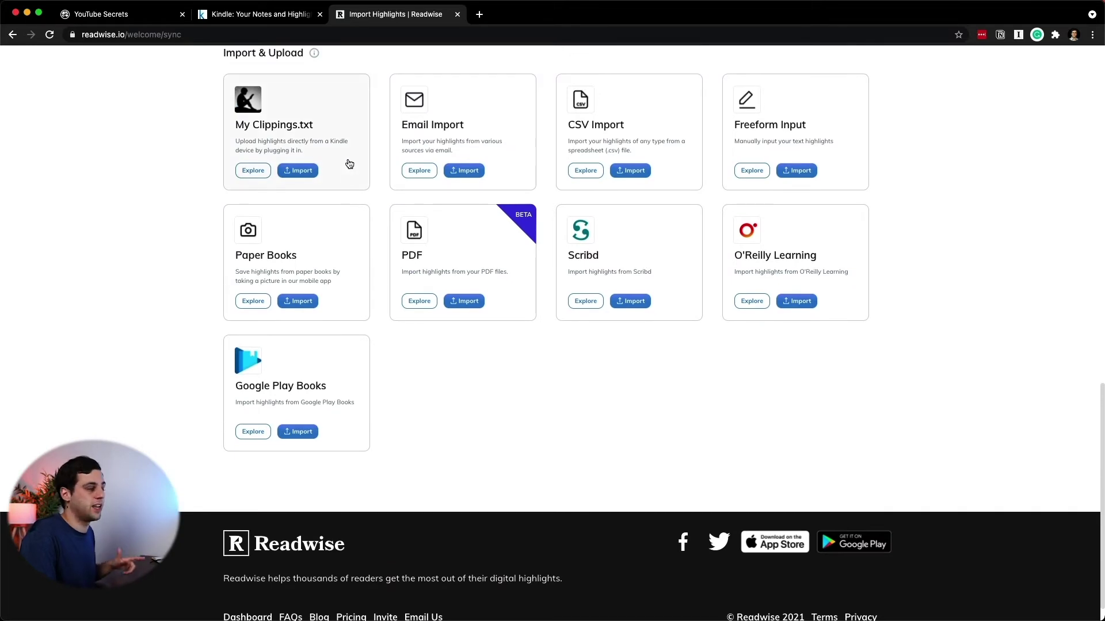
pyautogui.click(340, 146)
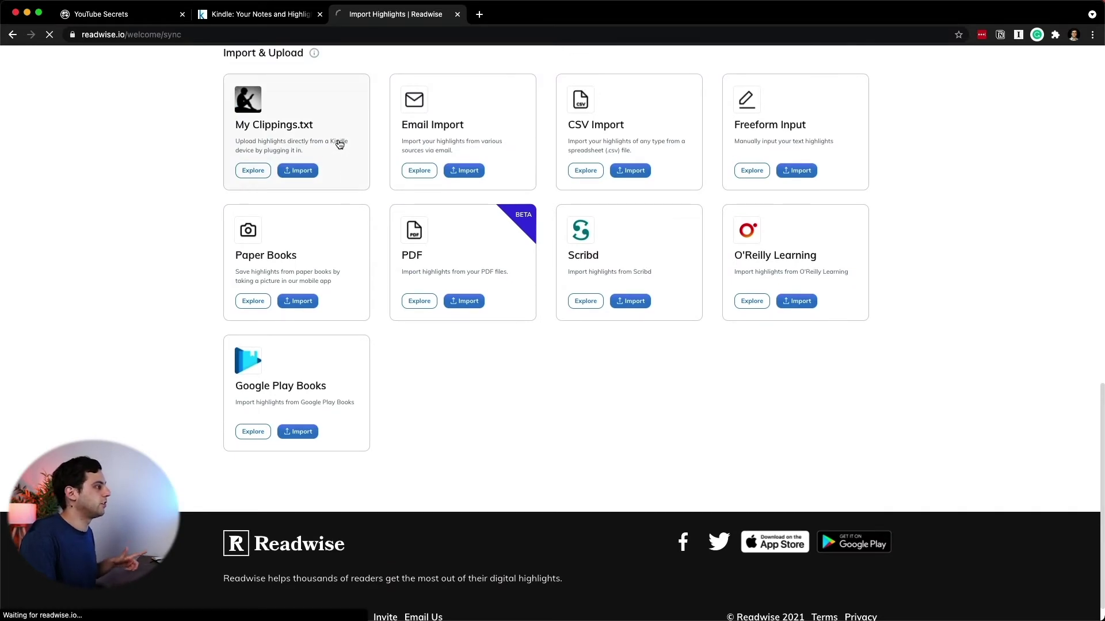
pyautogui.press('super+bracketleft')
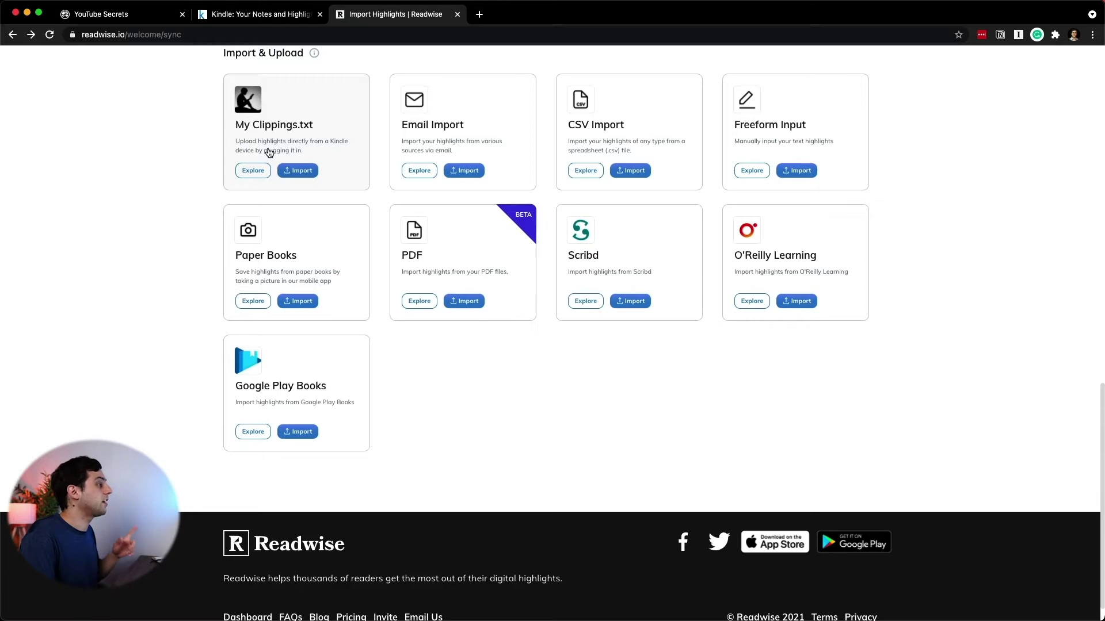
pyautogui.click(302, 163)
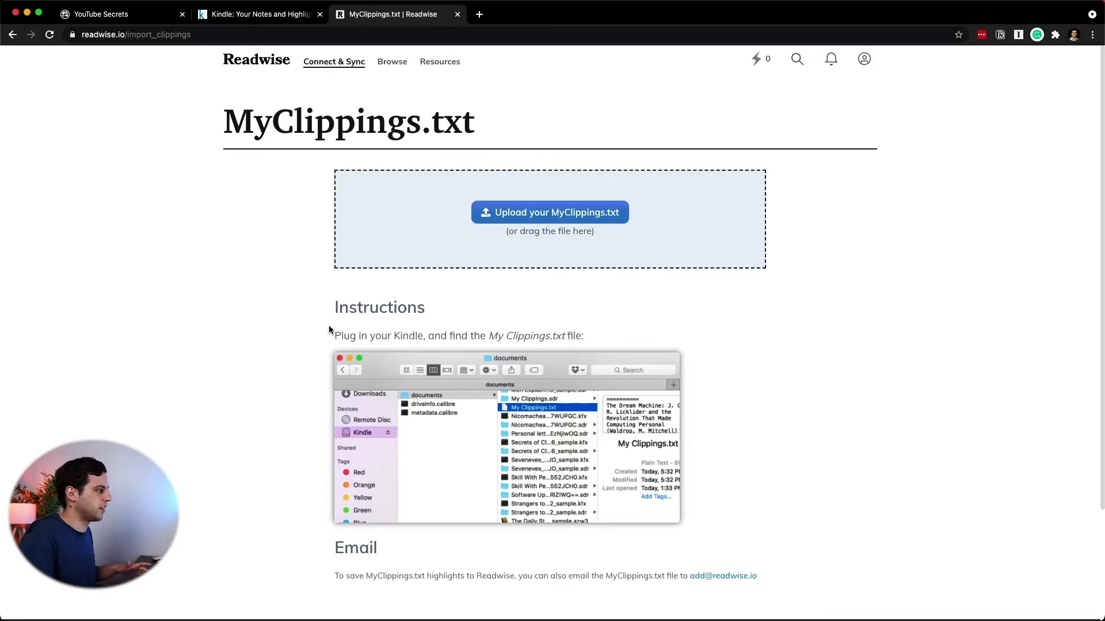
pyautogui.scroll(-1, 651, 361)
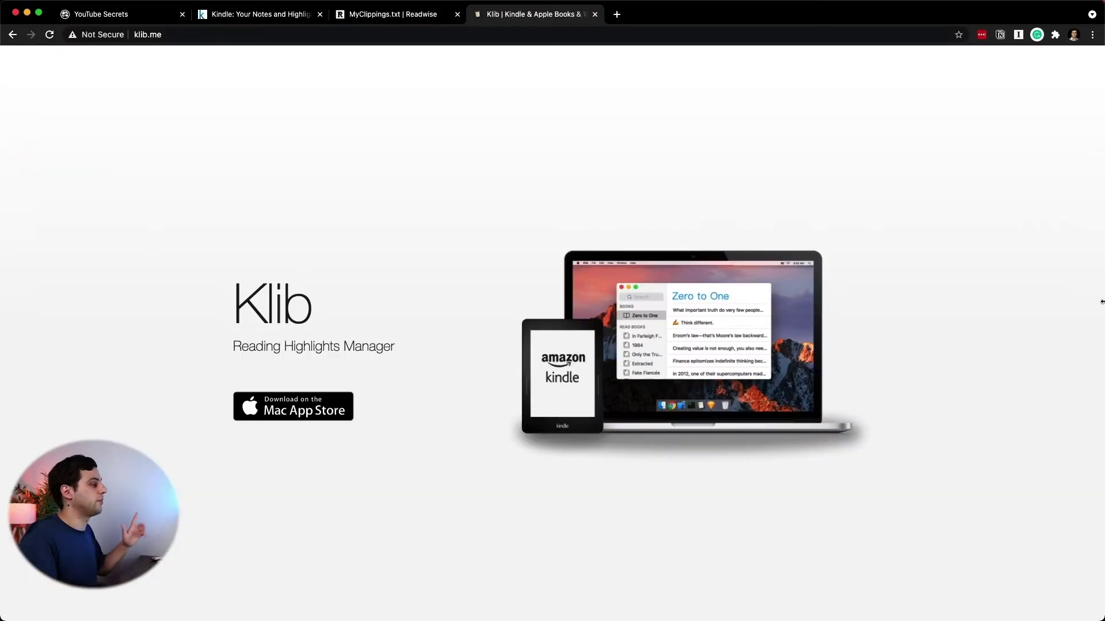
pyautogui.click(284, 416)
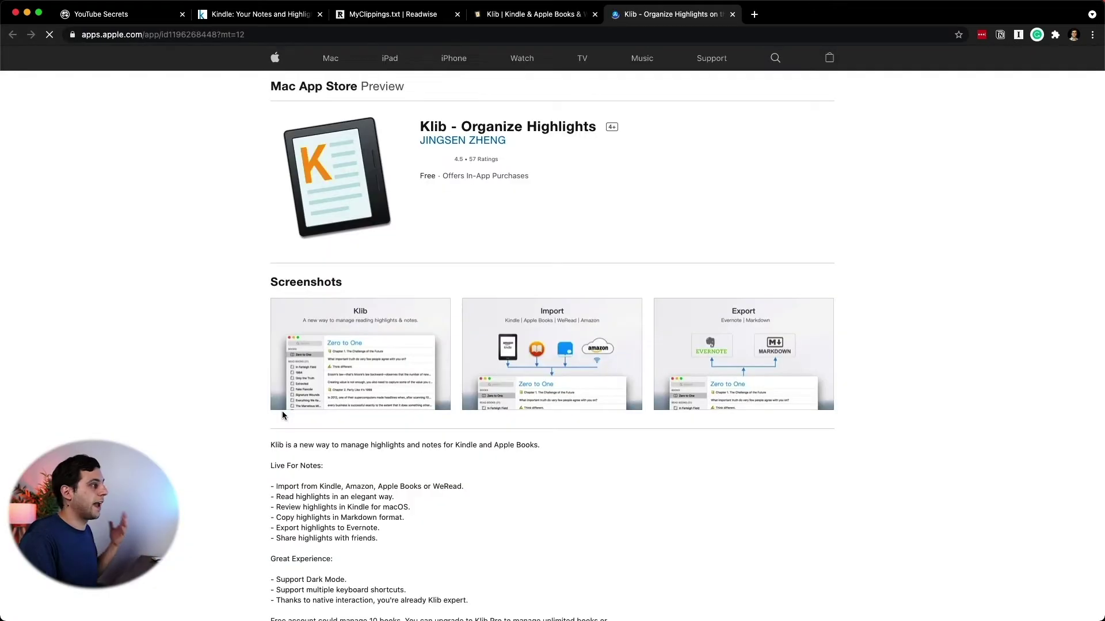
pyautogui.press('super+w')
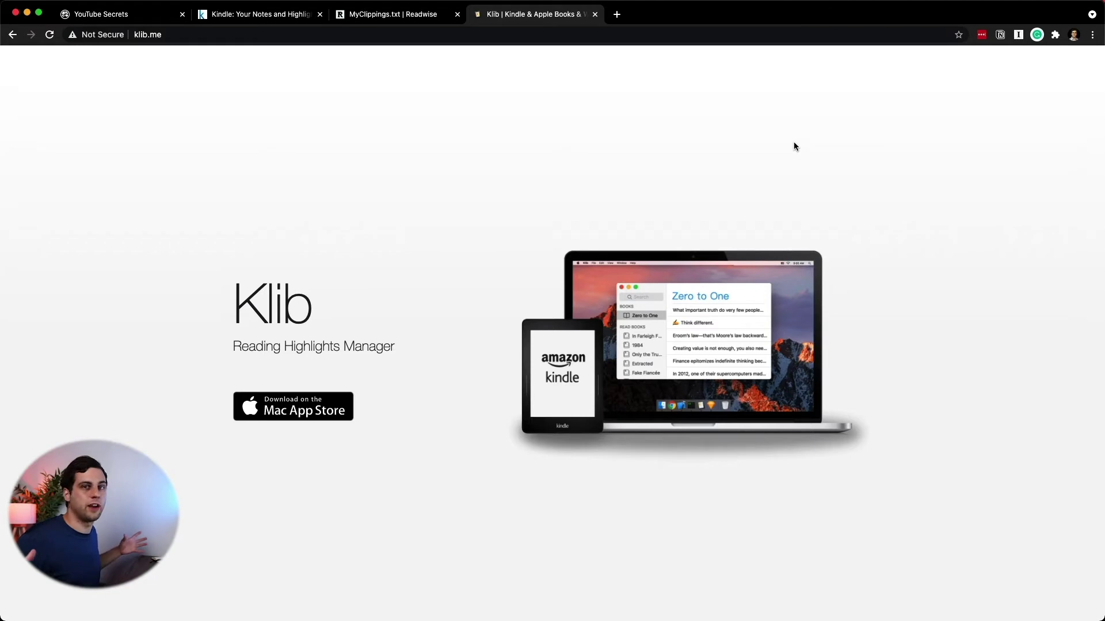
pyautogui.hotkey('alt', 'space')
pyautogui.write('kl')
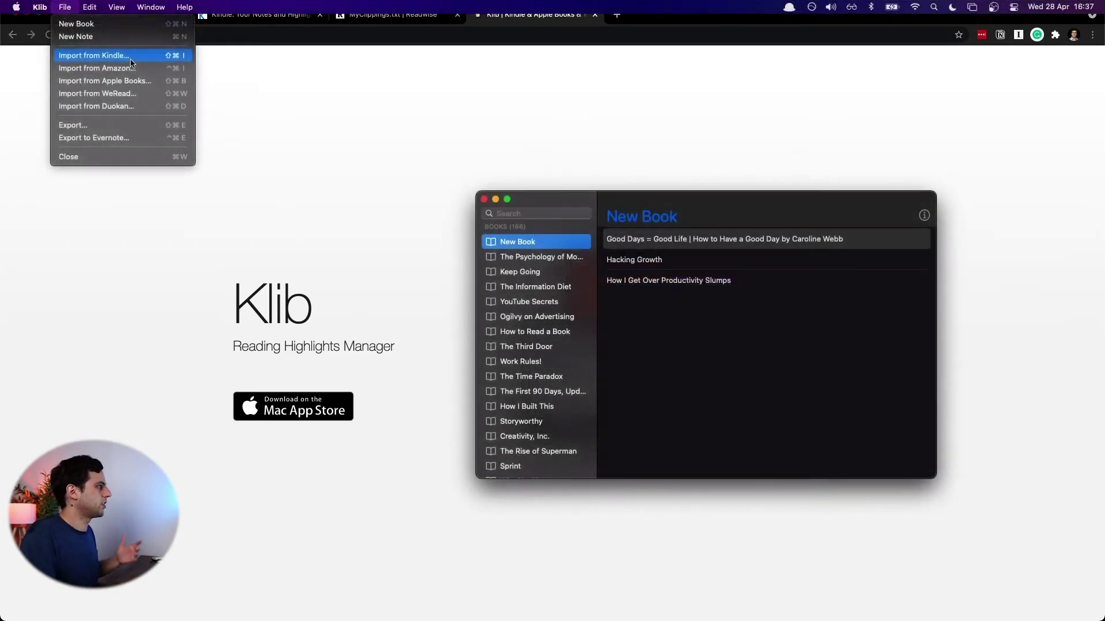
# - Search Klib for 'show your work' and copy all highlights of Show Your Work!
pyautogui.press('Escape')
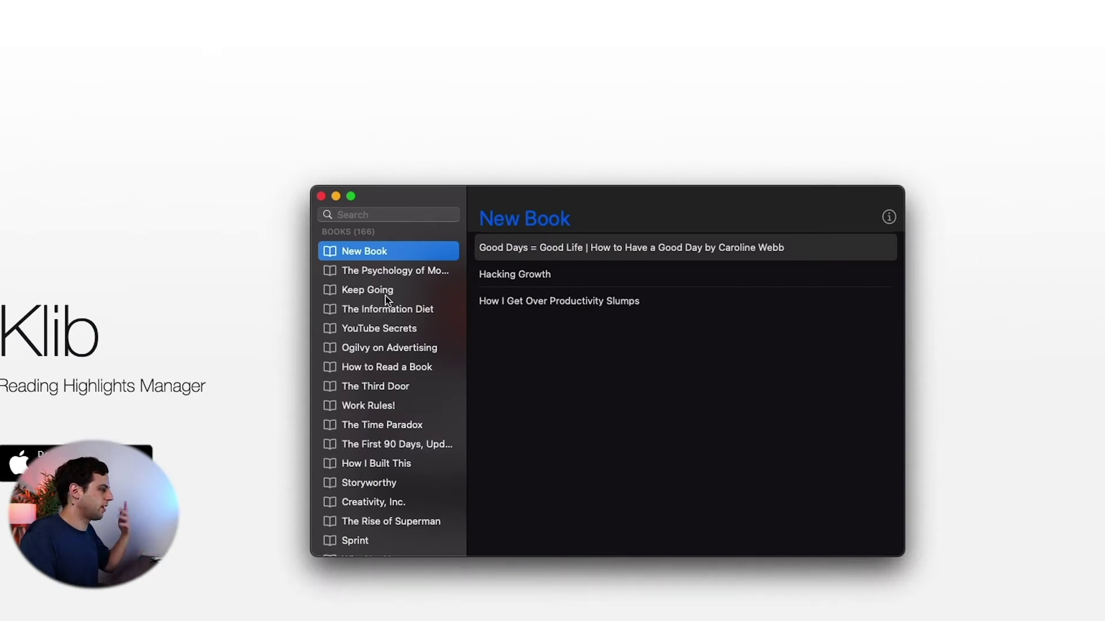
pyautogui.click(383, 215)
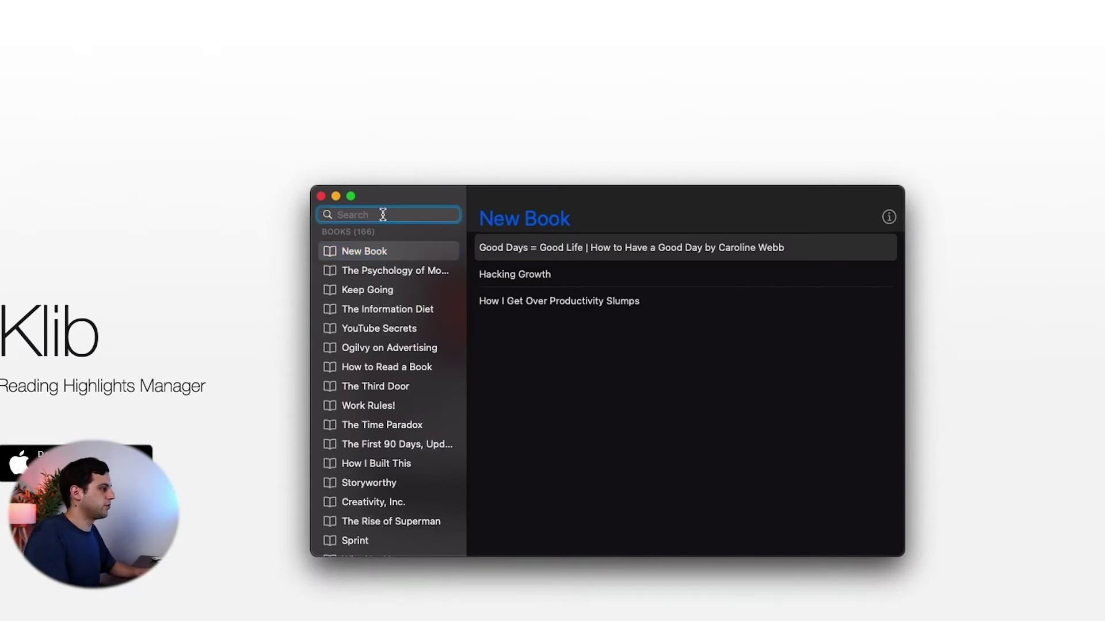
pyautogui.write('show')
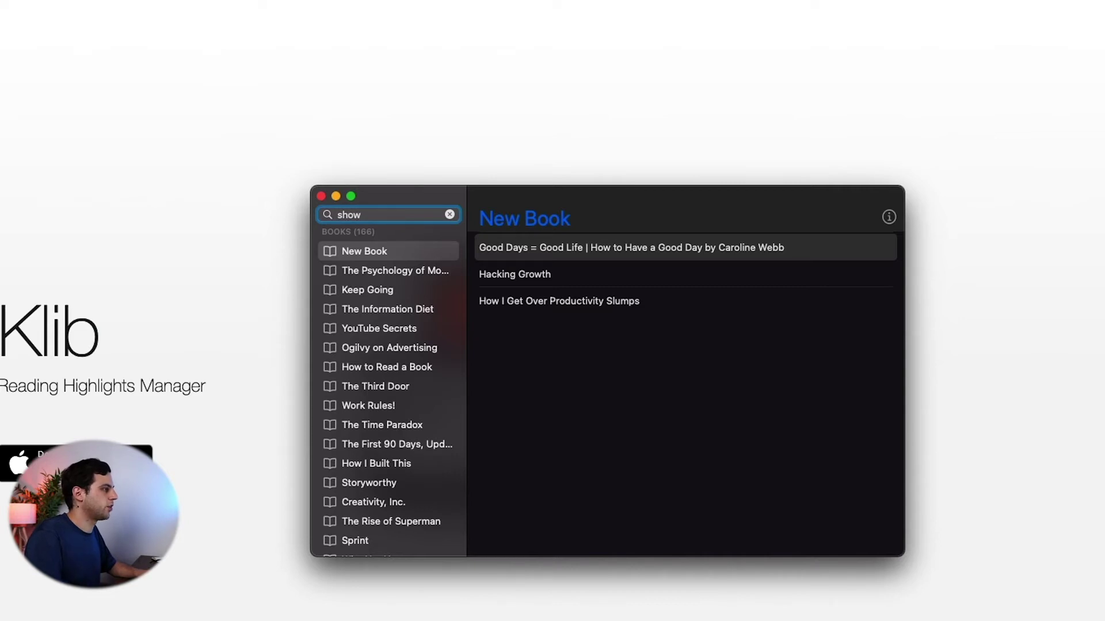
pyautogui.write(' your work')
pyautogui.press('super+a')
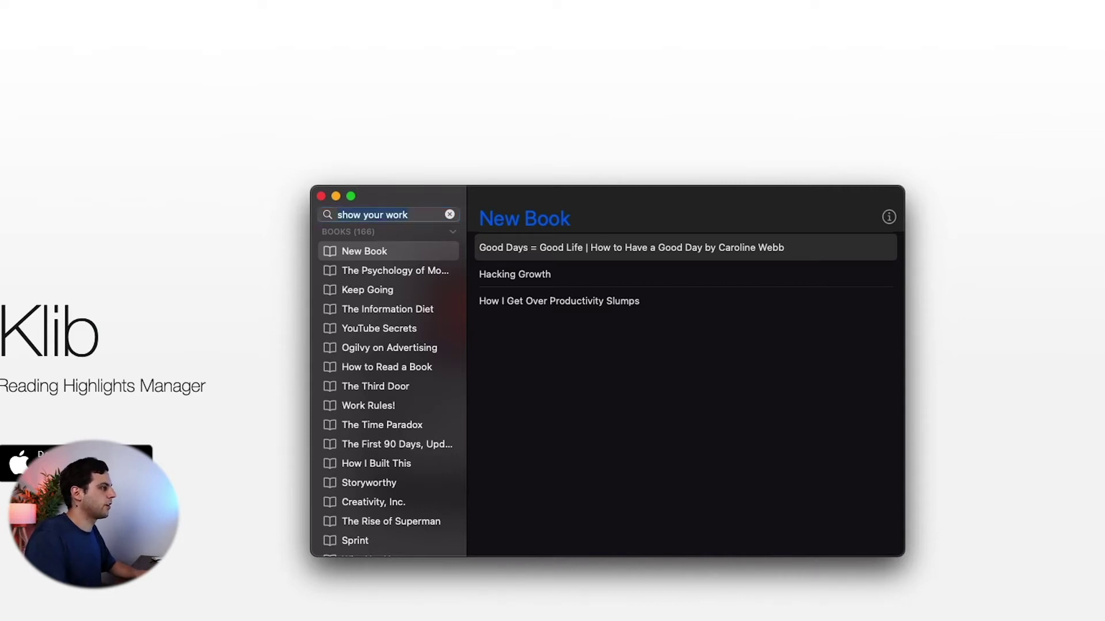
pyautogui.press('Return')
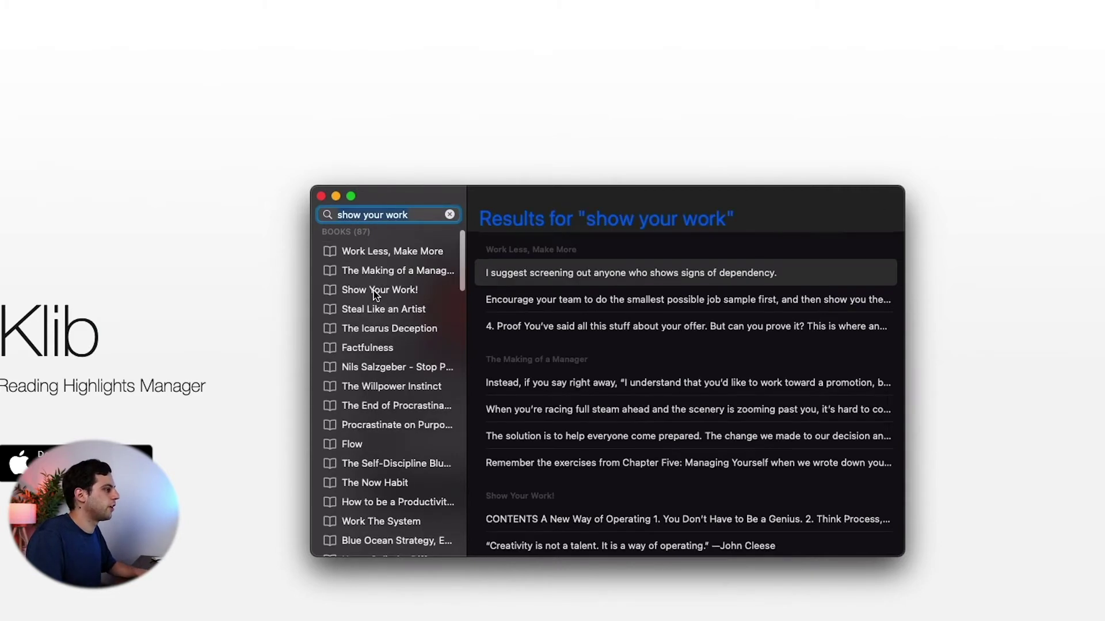
pyautogui.click(374, 291)
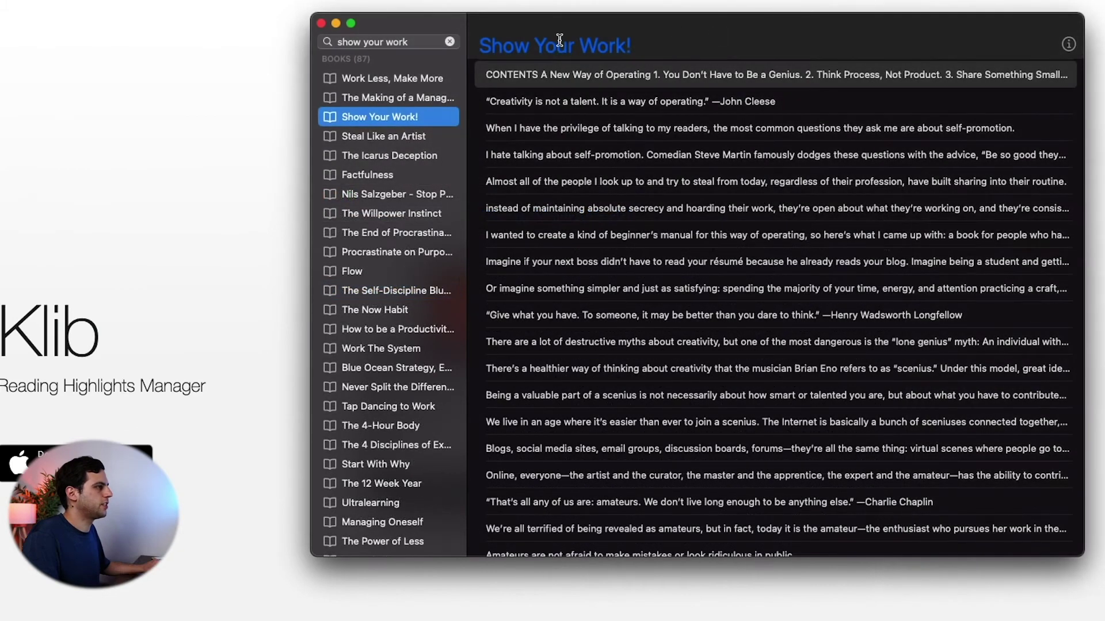
pyautogui.scroll(-15, 657, 300)
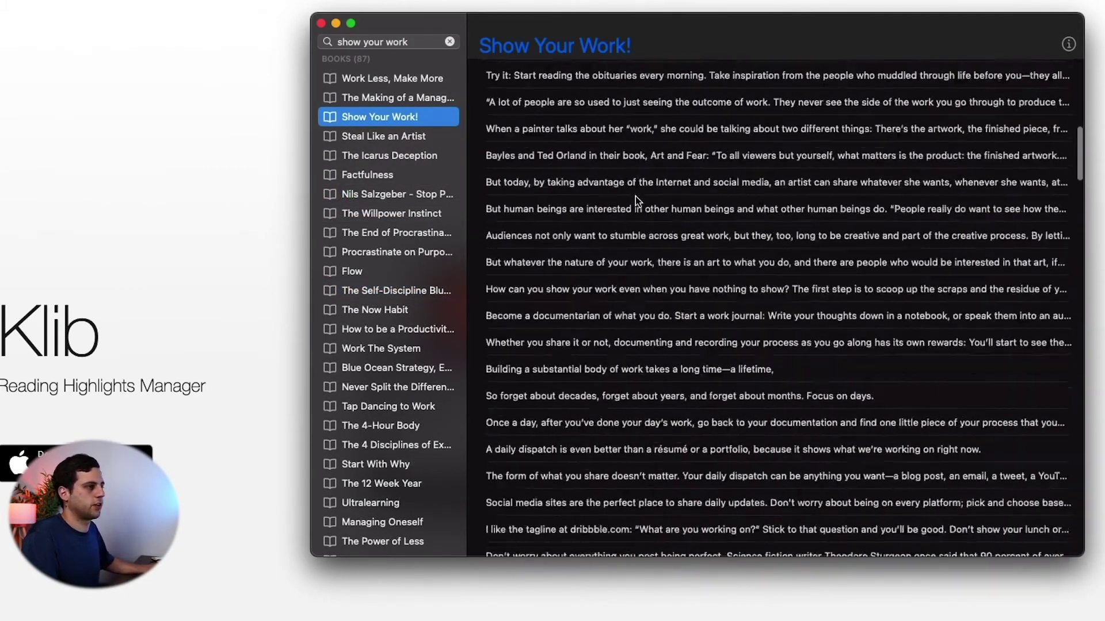
pyautogui.scroll(-10, 635, 196)
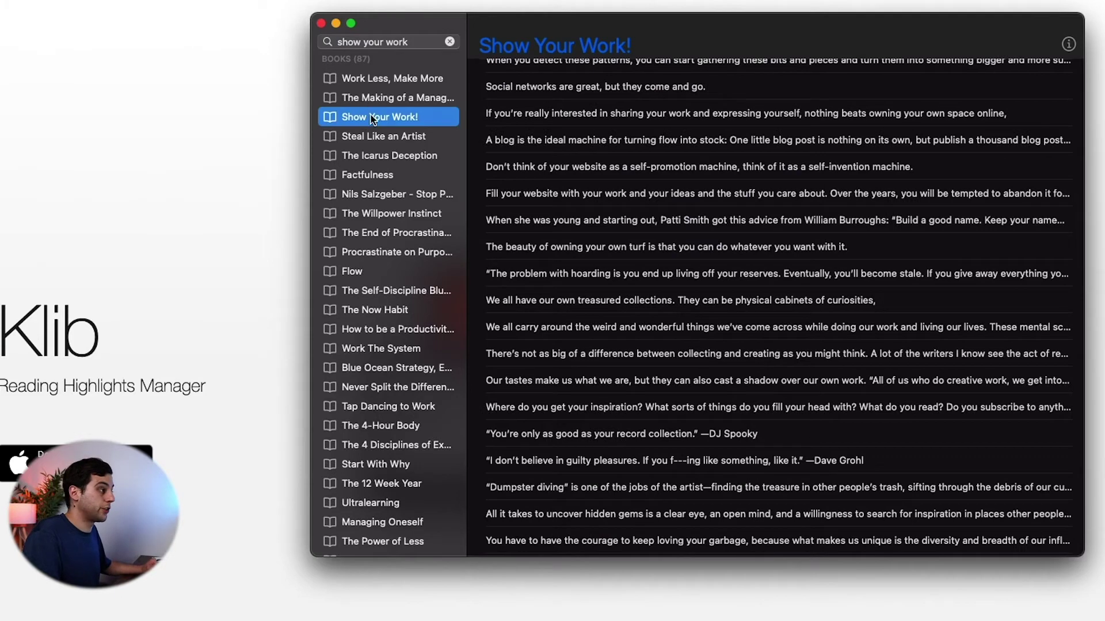
pyautogui.rightClick(368, 118)
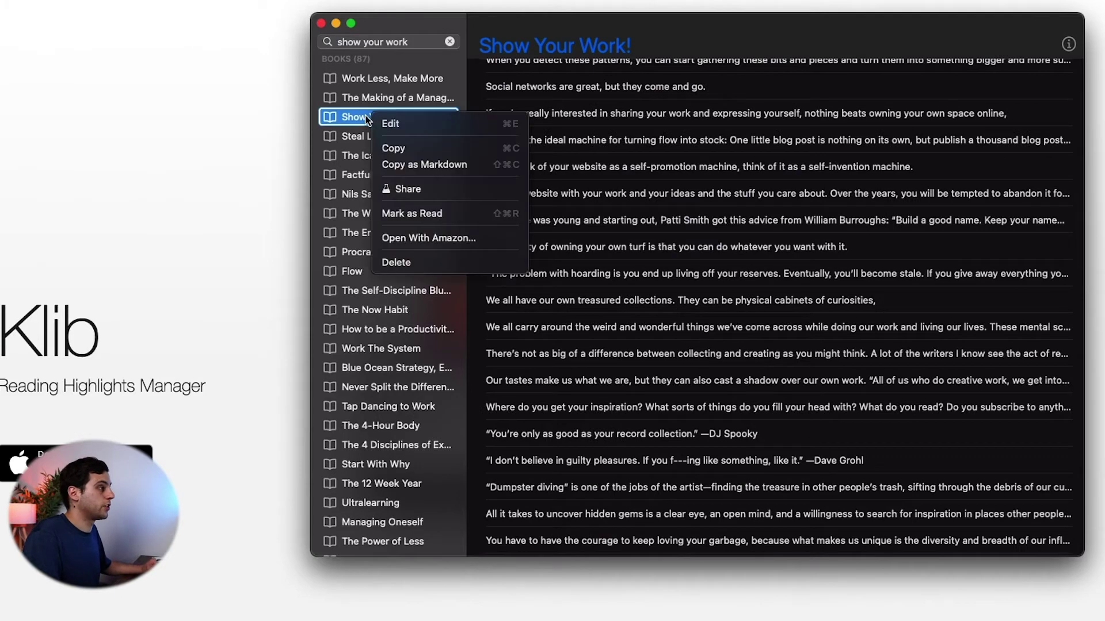
pyautogui.click(437, 152)
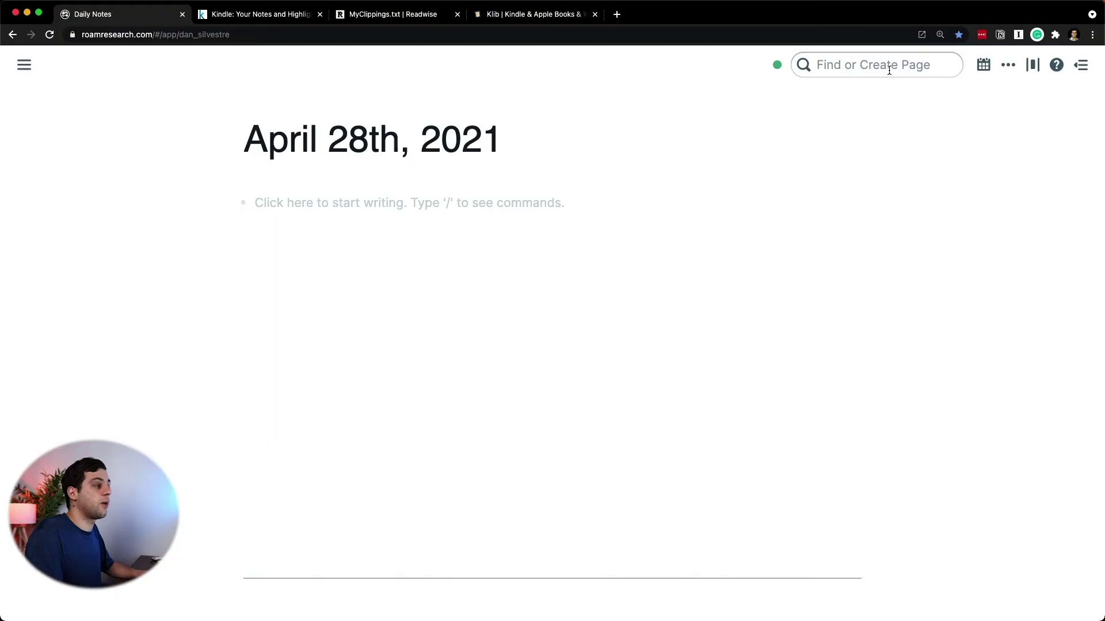
# - Create a 'Show Your Work' page and paste the Klib highlights into its first block
pyautogui.click(889, 70)
pyautogui.write('Show Your Wo')
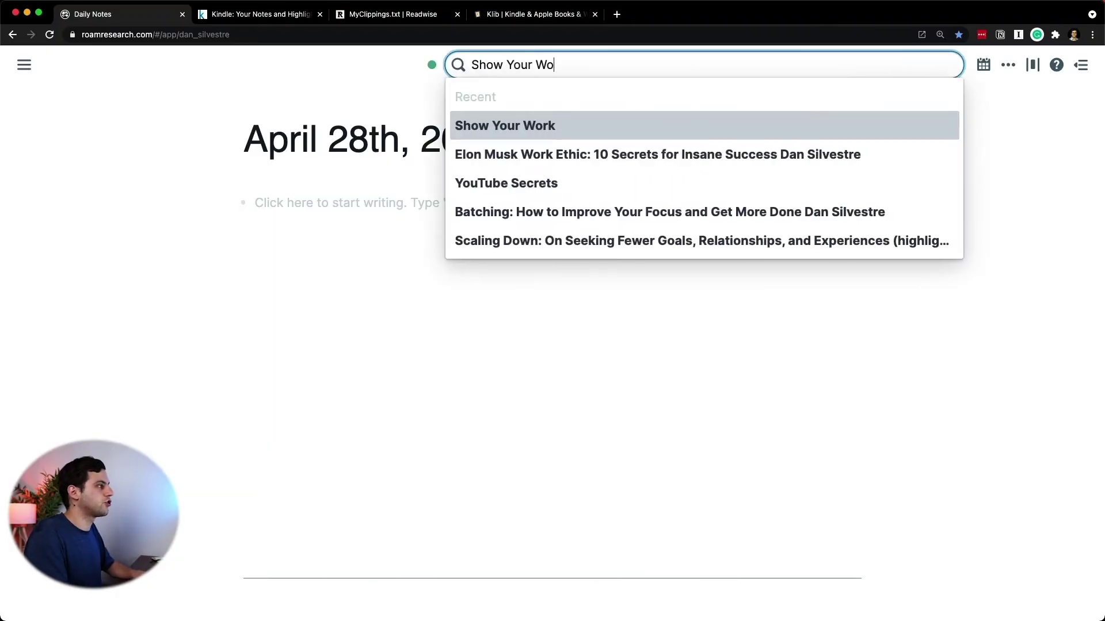
pyautogui.write('rk')
pyautogui.press('Return')
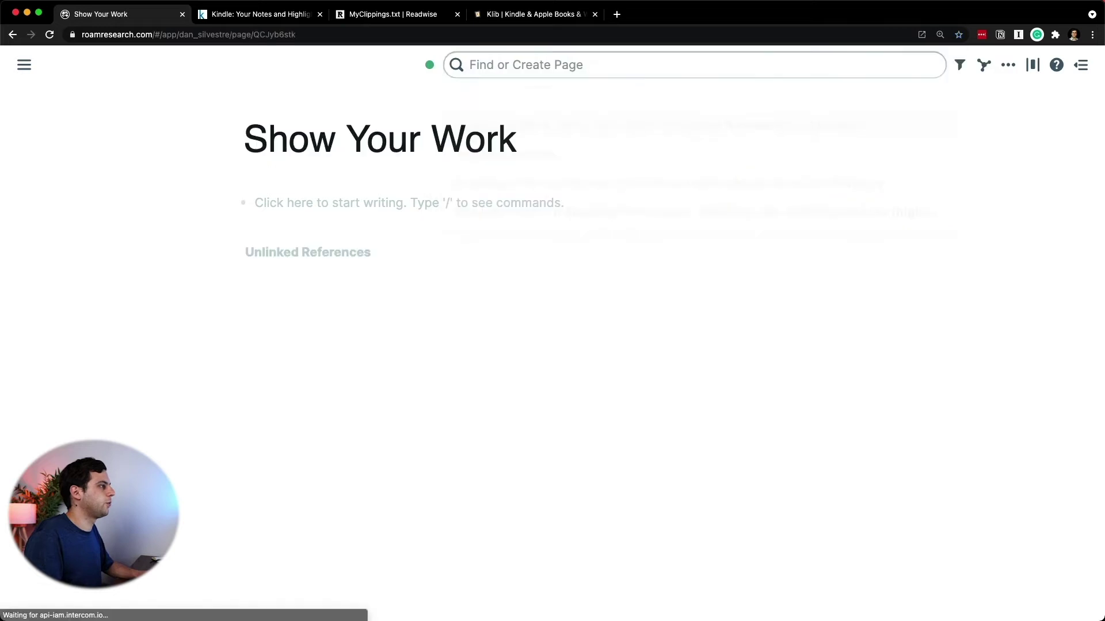
pyautogui.click(293, 196)
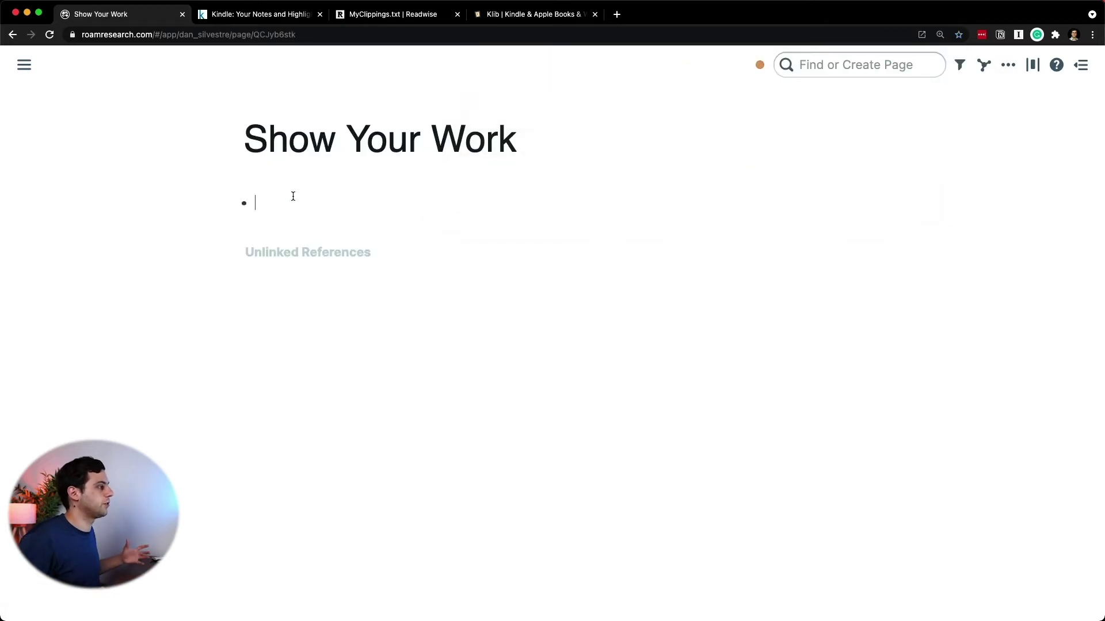
pyautogui.press('super+v')
pyautogui.scroll(-20, 526, 362)
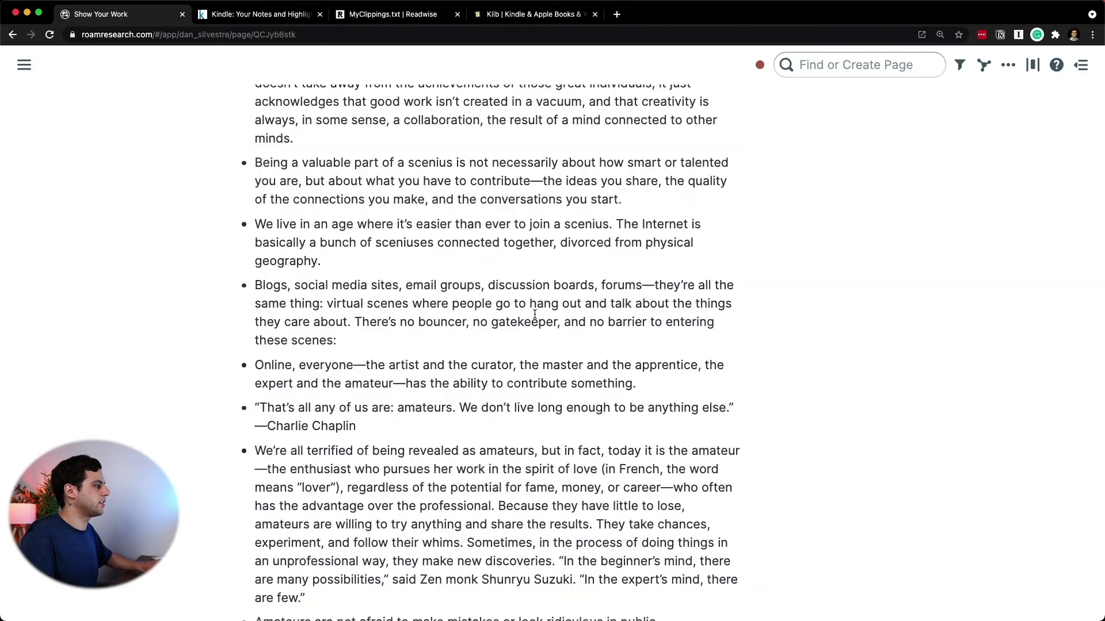
pyautogui.scroll(-20, 534, 315)
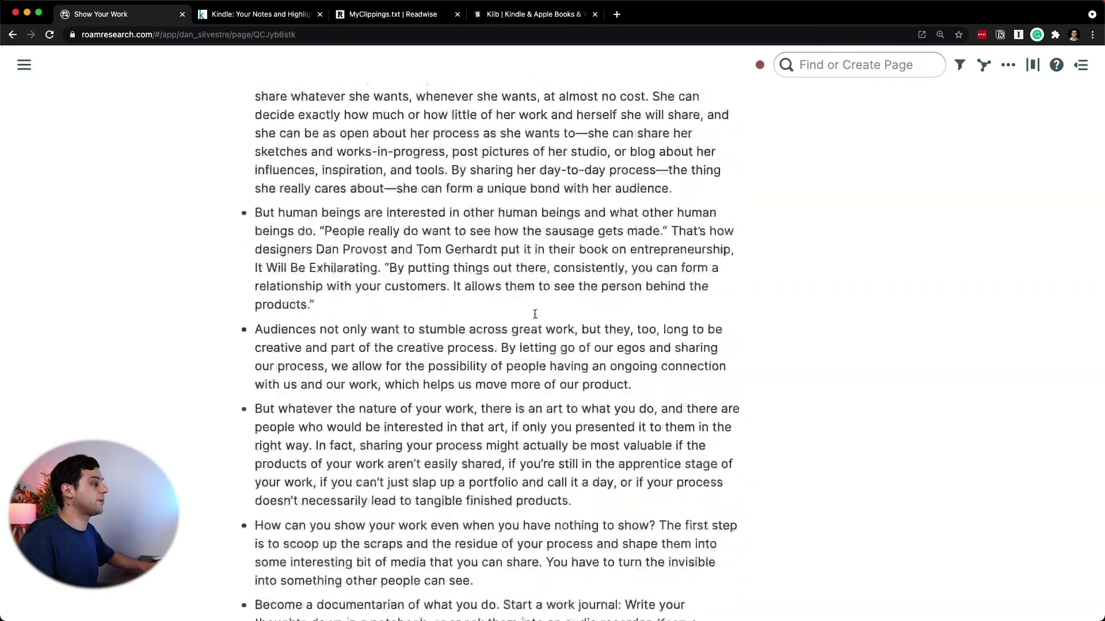
pyautogui.scroll(-20, 535, 314)
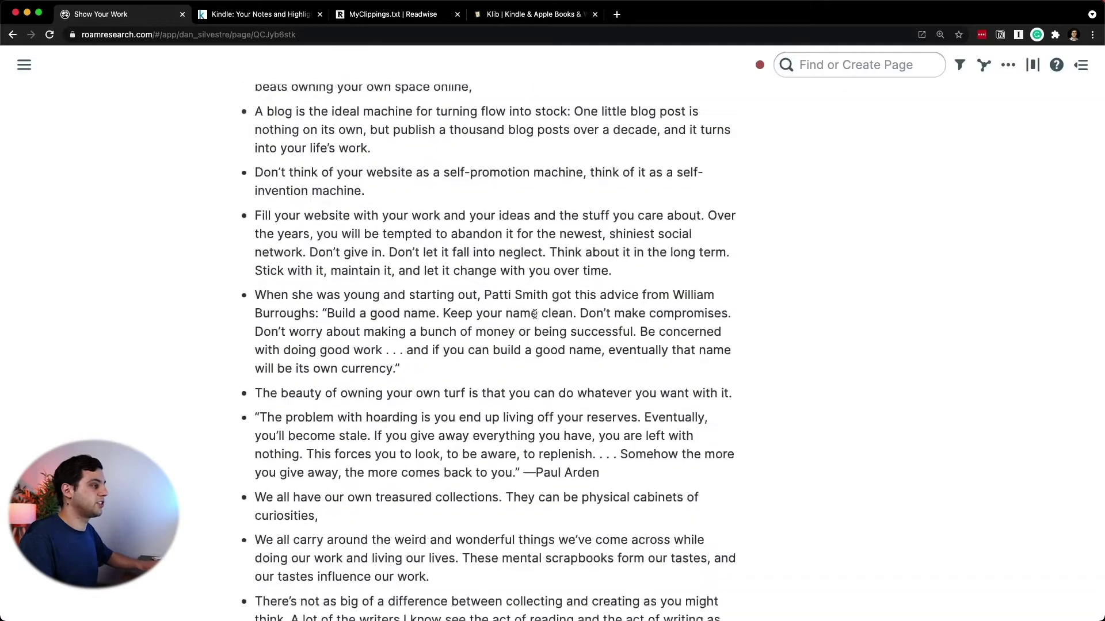
pyautogui.scroll(-20, 534, 315)
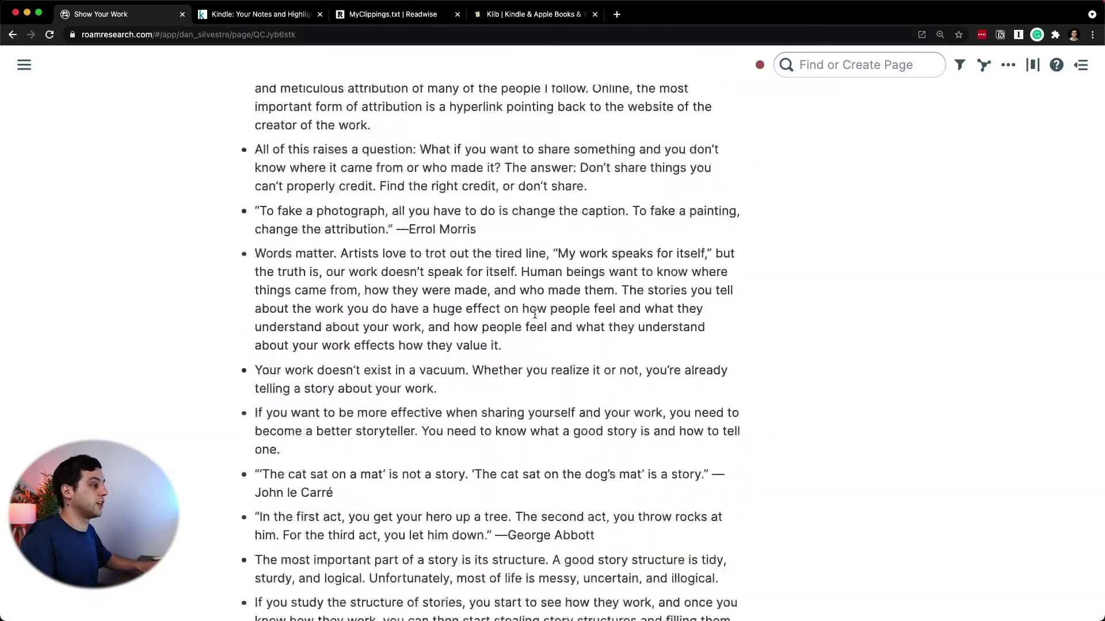
pyautogui.press('super+Tab')
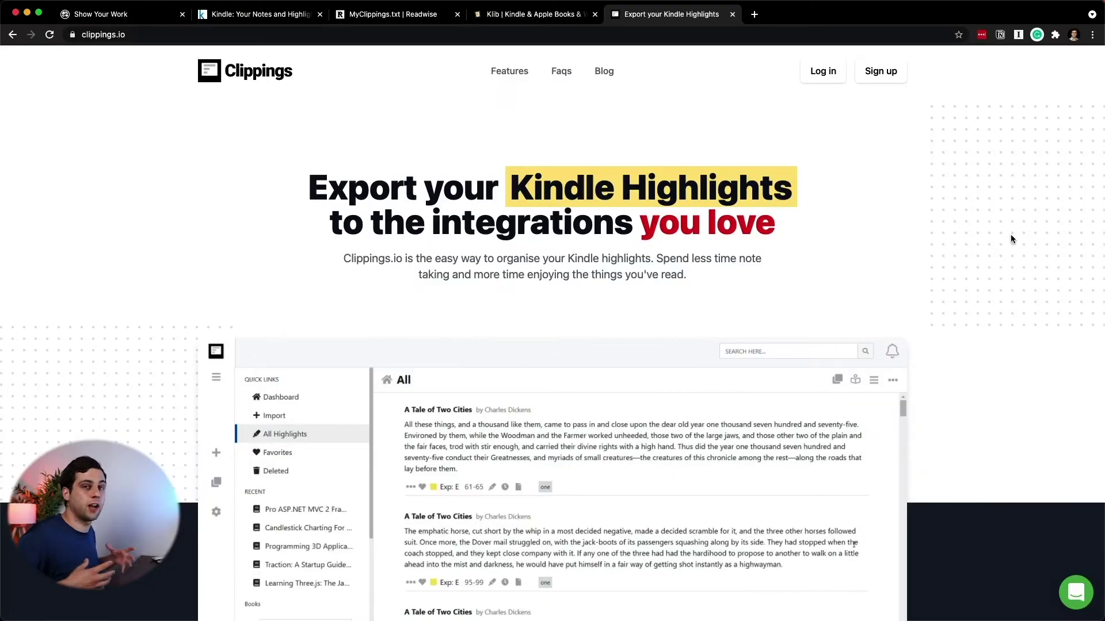
# - Sign in to Clippings and open the export page for The Psychology of Money highlights
pyautogui.click(823, 70)
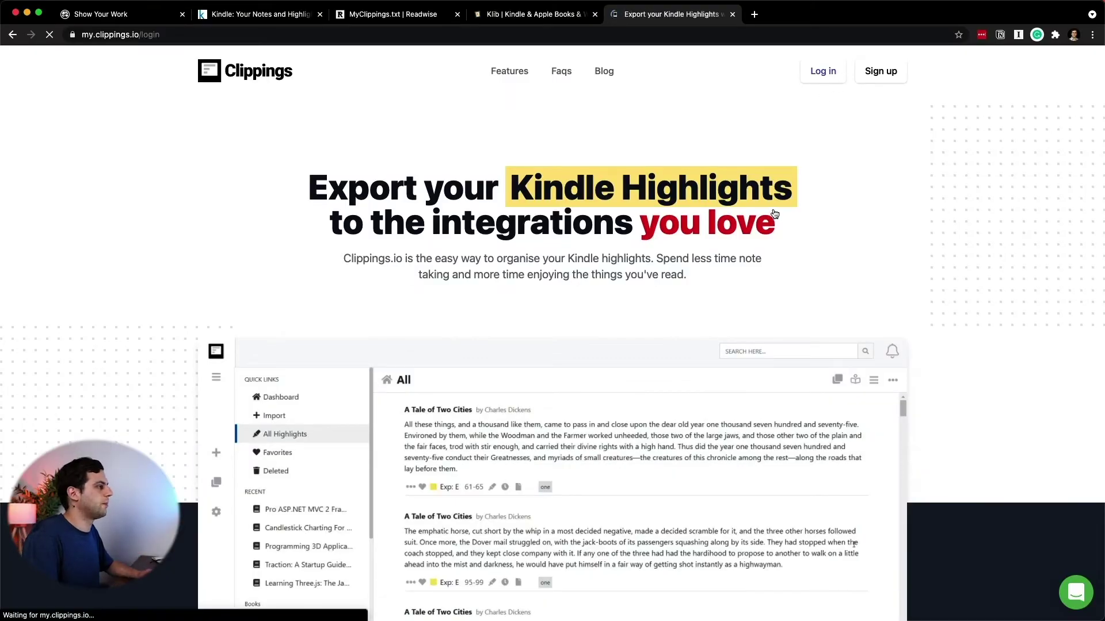
pyautogui.click(683, 230)
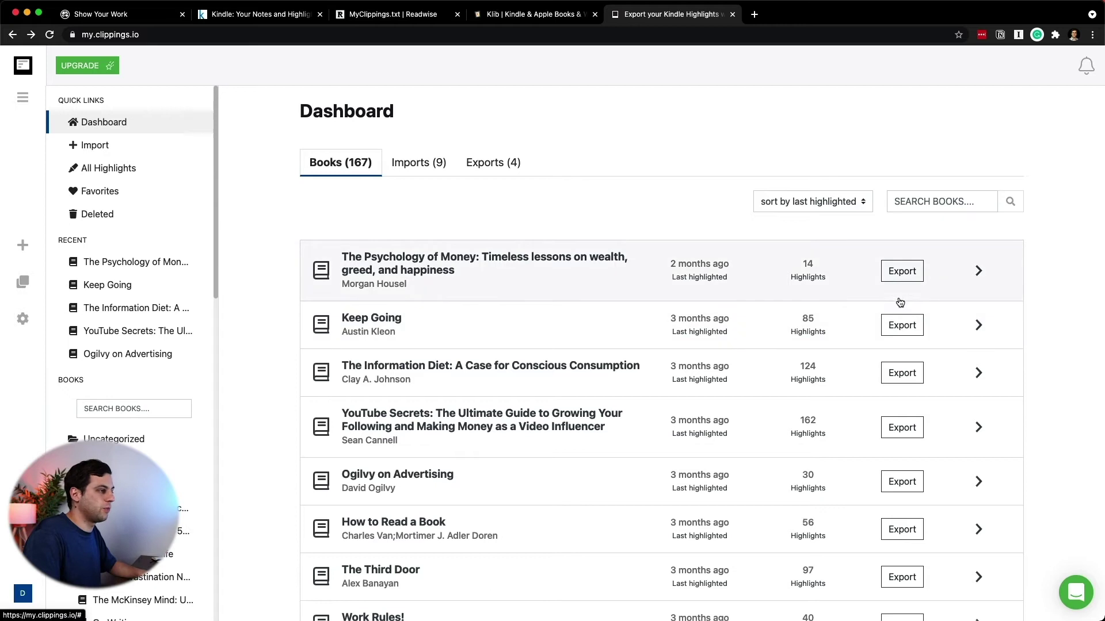
pyautogui.click(901, 272)
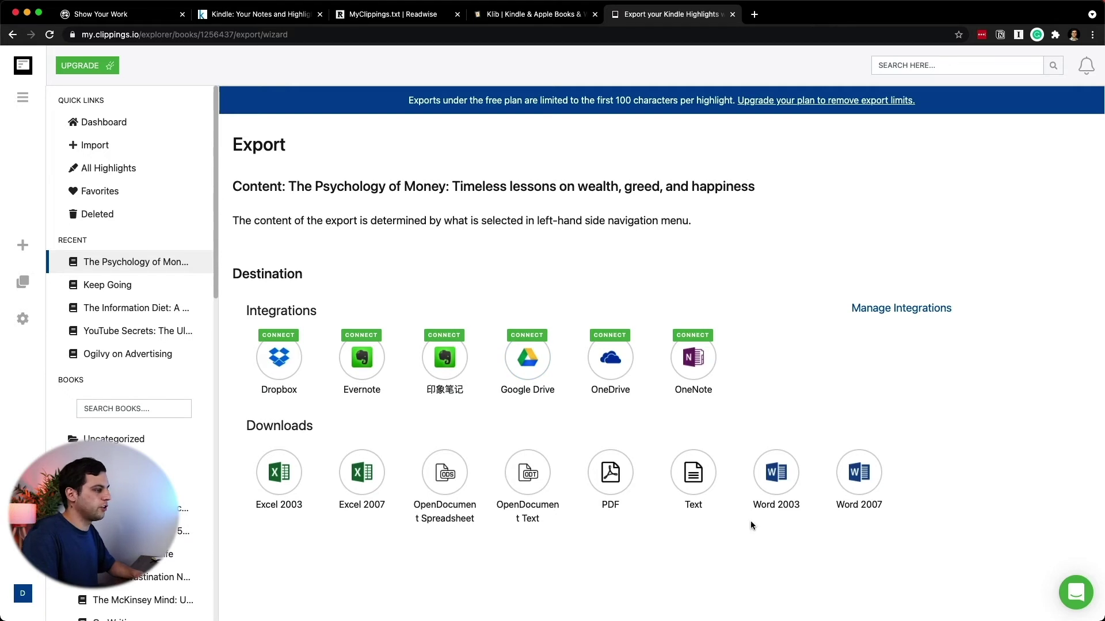
# - Export the 14 Psychology of Money highlights as Text and download KindleHighlights.txt
pyautogui.click(685, 486)
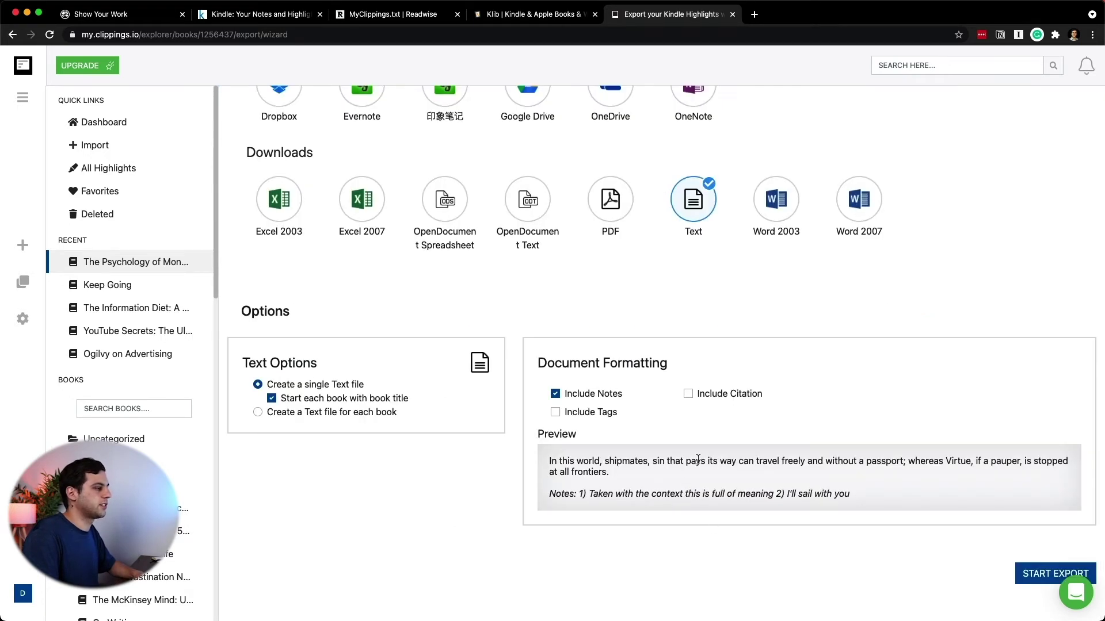
pyautogui.scroll(1, 698, 460)
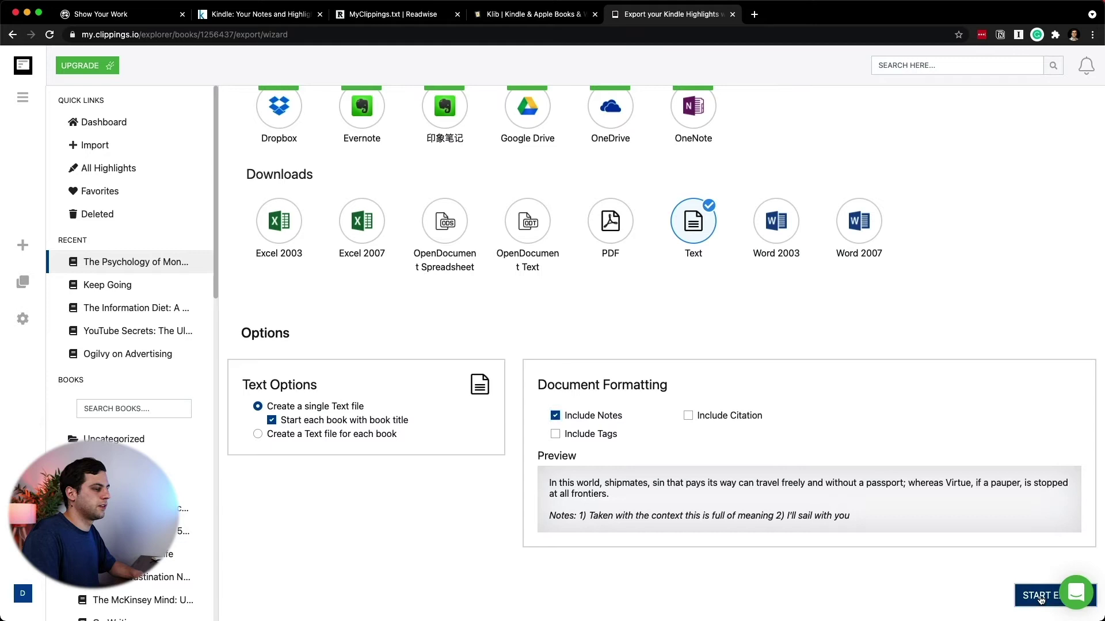
pyautogui.click(1041, 597)
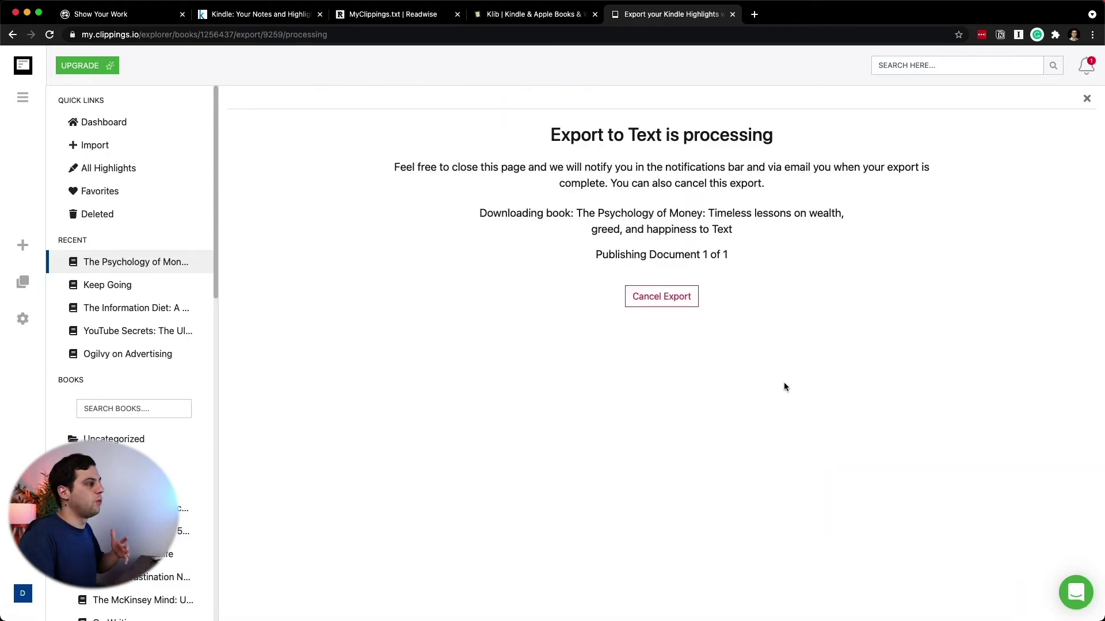
pyautogui.click(669, 305)
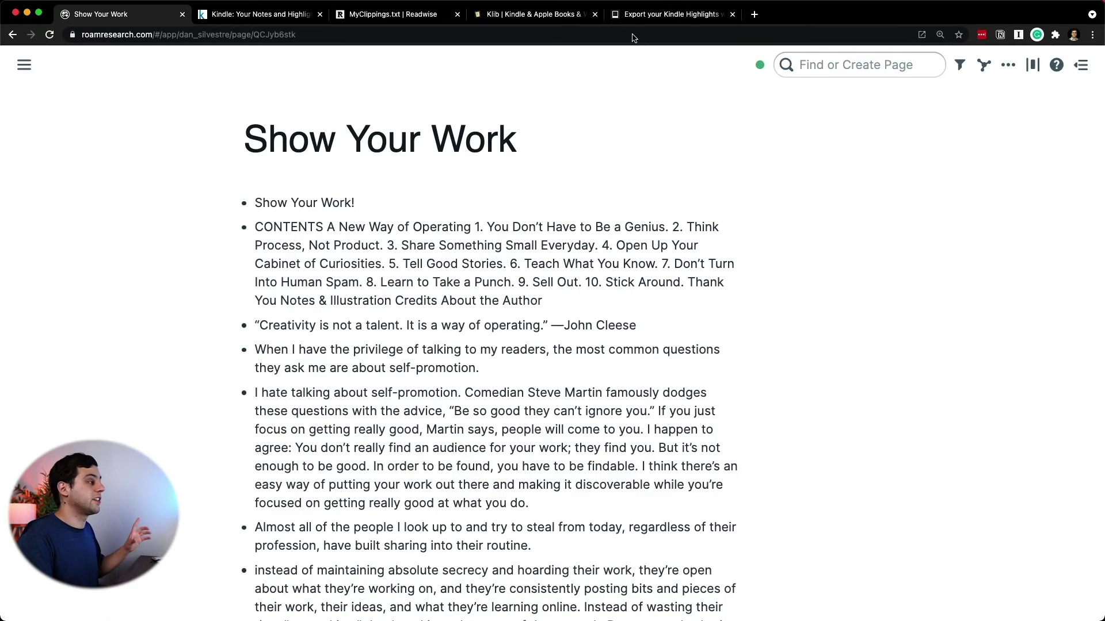
pyautogui.click(651, 21)
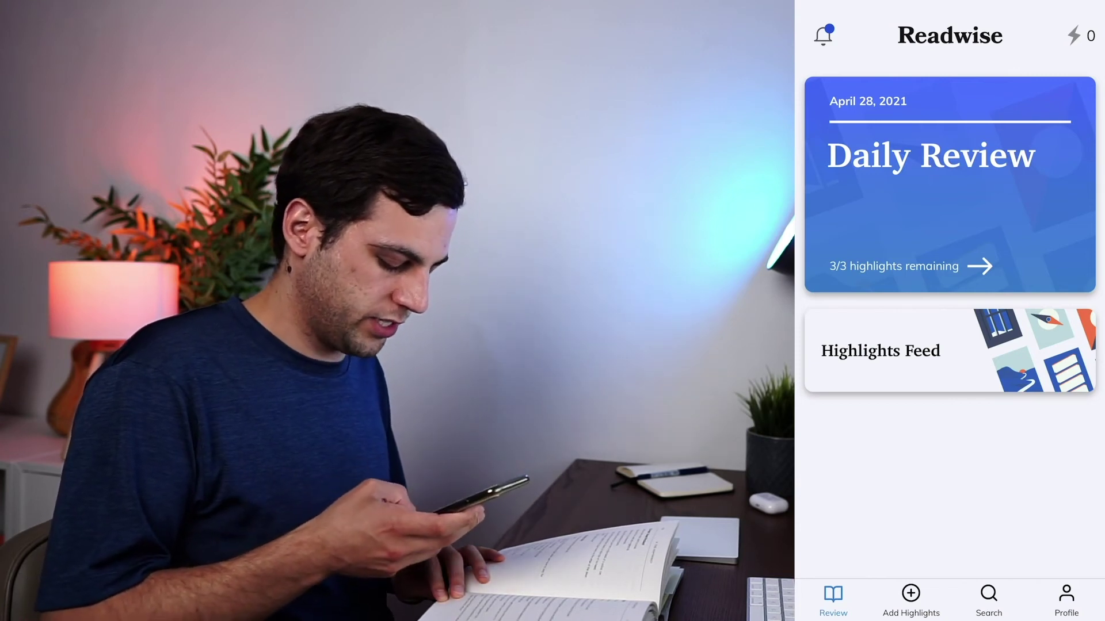
# - Add a highlight via photo in Readwise, allowing camera access and photographing the book page
pyautogui.click(911, 599)
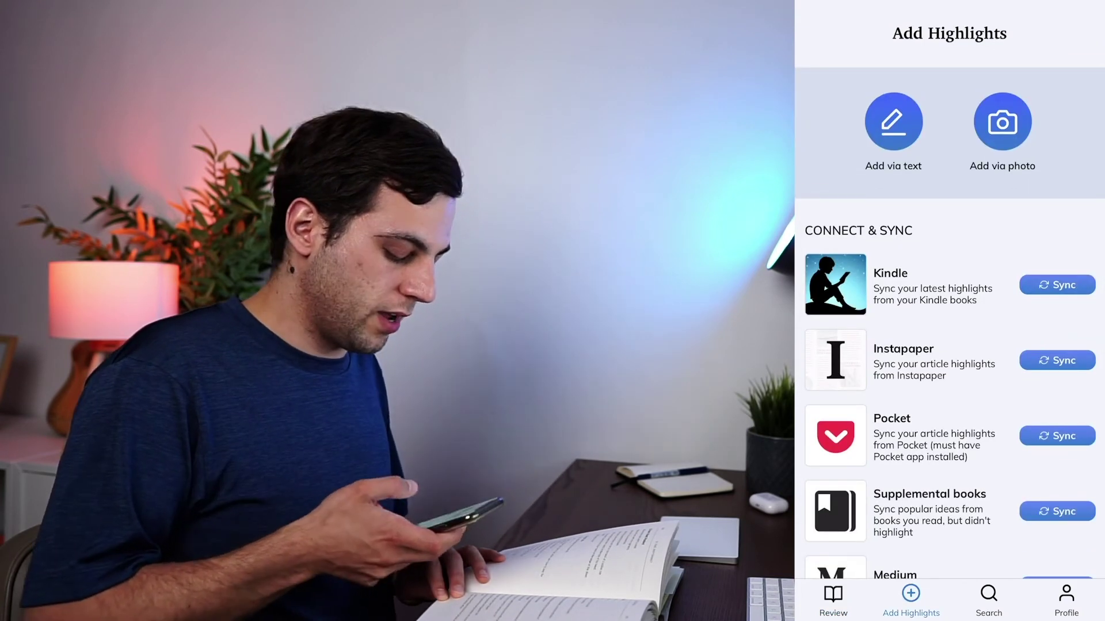
pyautogui.click(1002, 122)
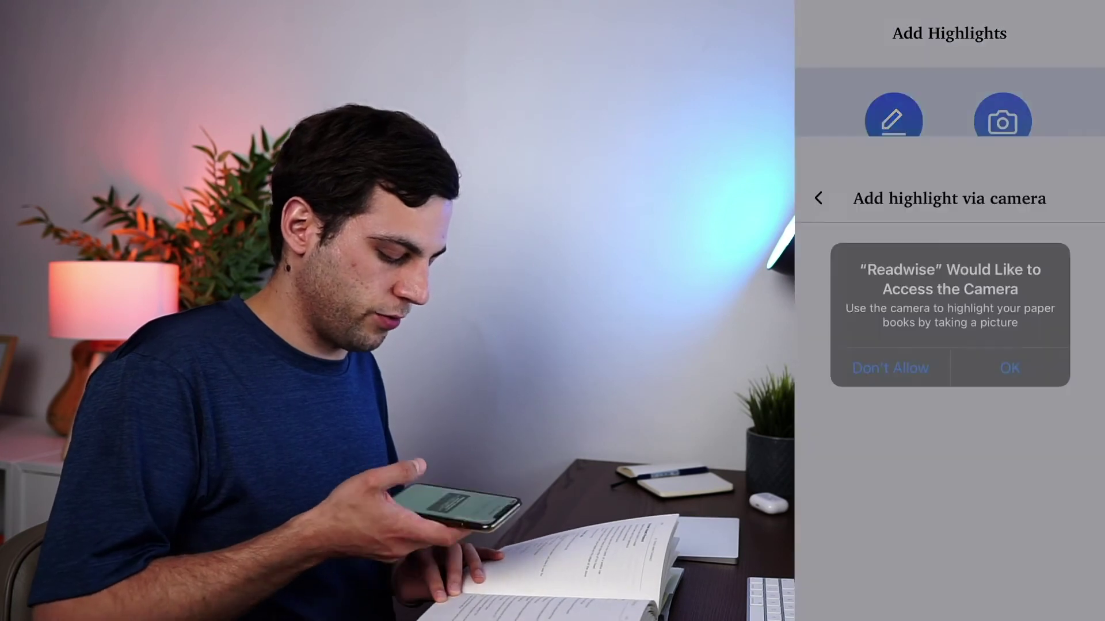
pyautogui.click(1006, 365)
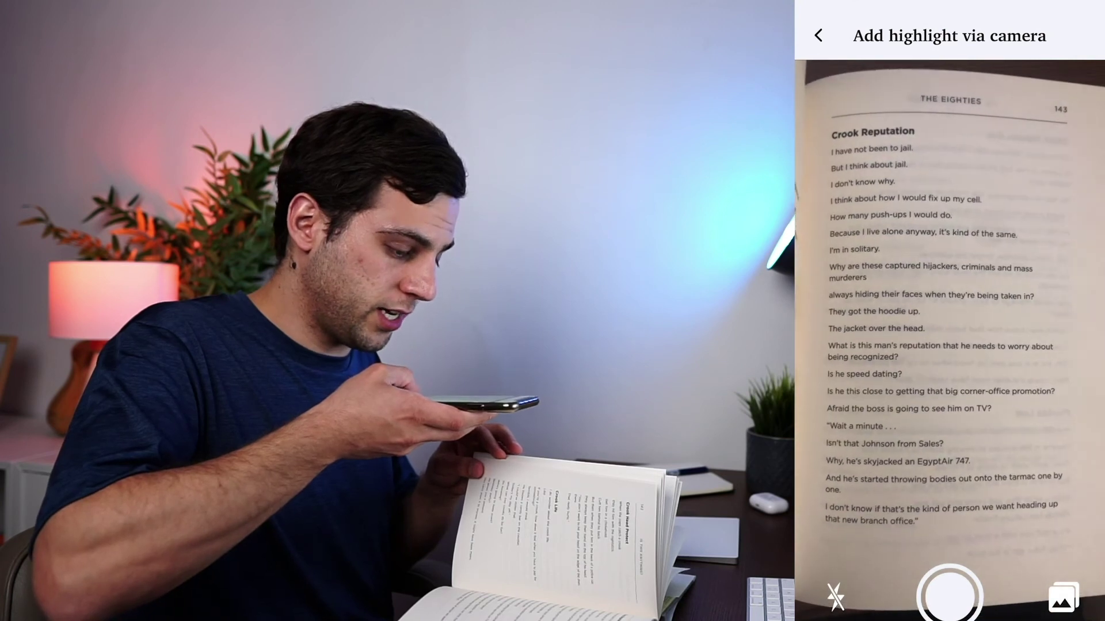
pyautogui.click(949, 595)
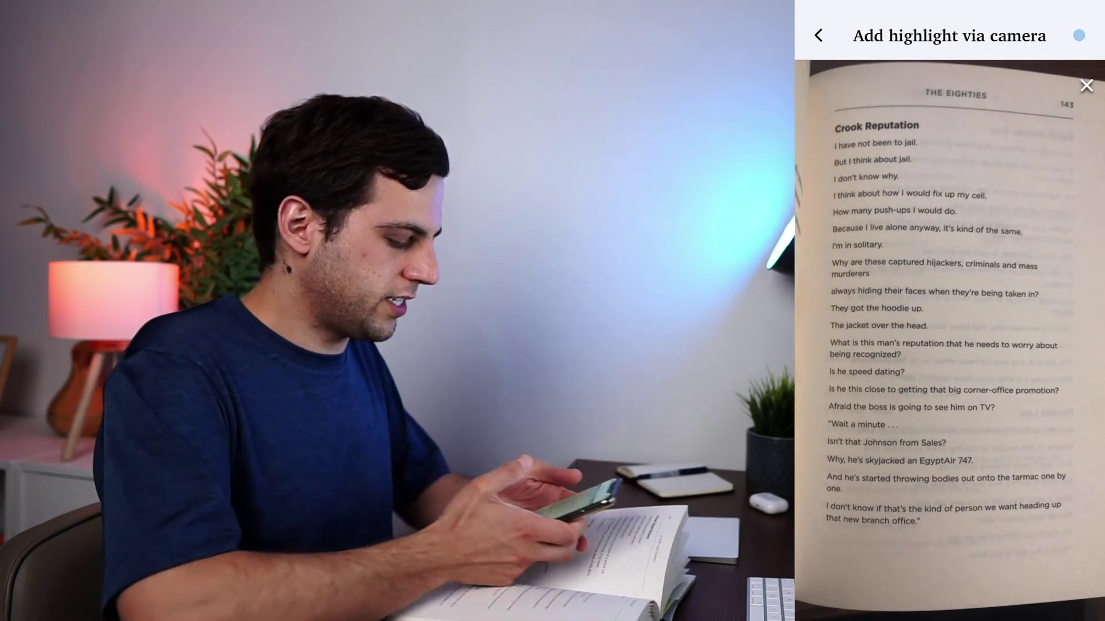
# - Select the passage from 'Because I live alone anyway' to 'They got the hoodie up.' and save it to Quick Passages
pyautogui.moveTo(860, 344); pyautogui.dragTo(867, 408)
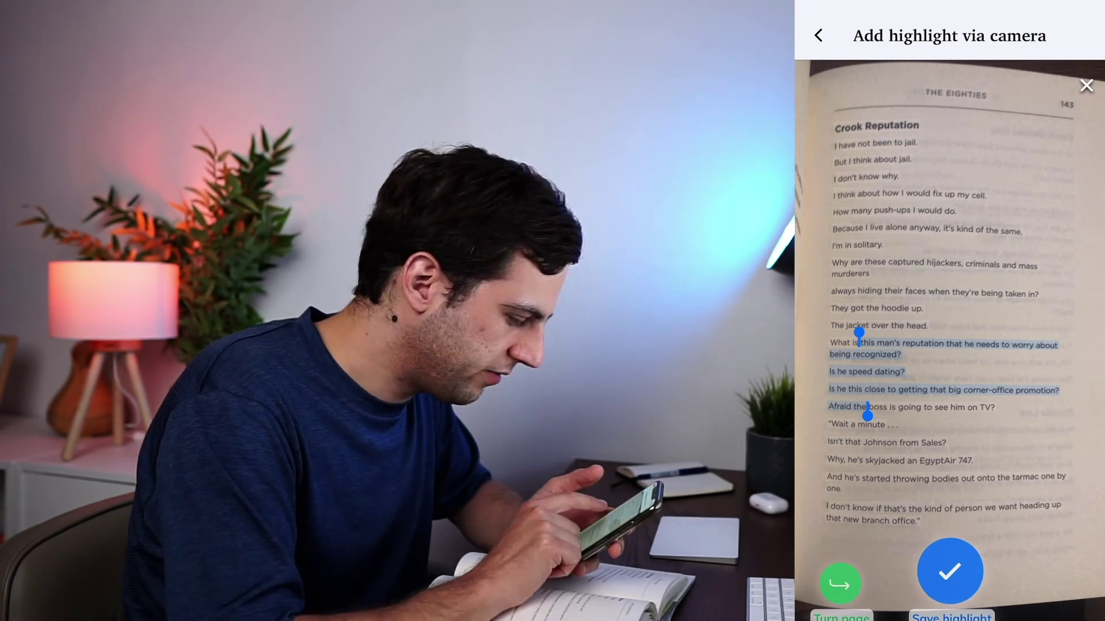
pyautogui.moveTo(859, 333); pyautogui.dragTo(831, 218)
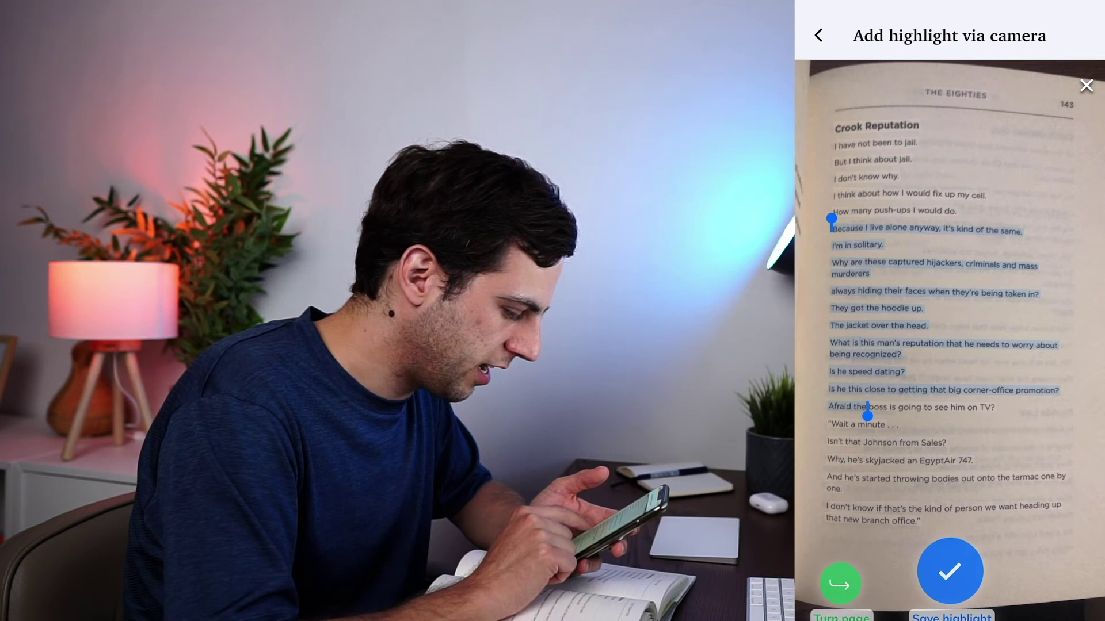
pyautogui.moveTo(867, 415); pyautogui.dragTo(924, 318)
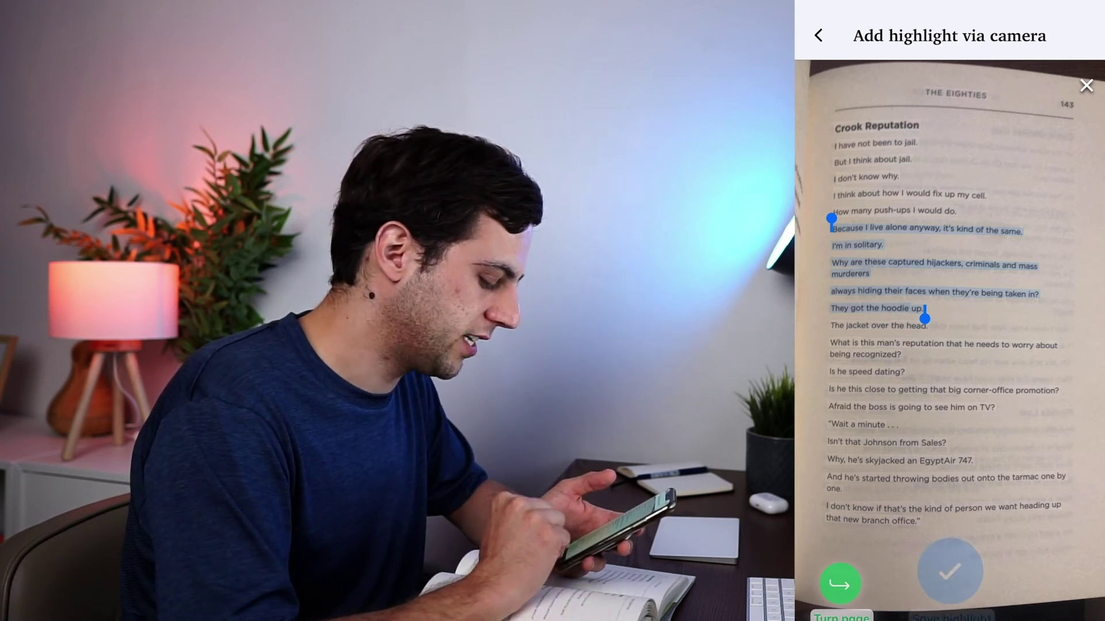
pyautogui.click(950, 571)
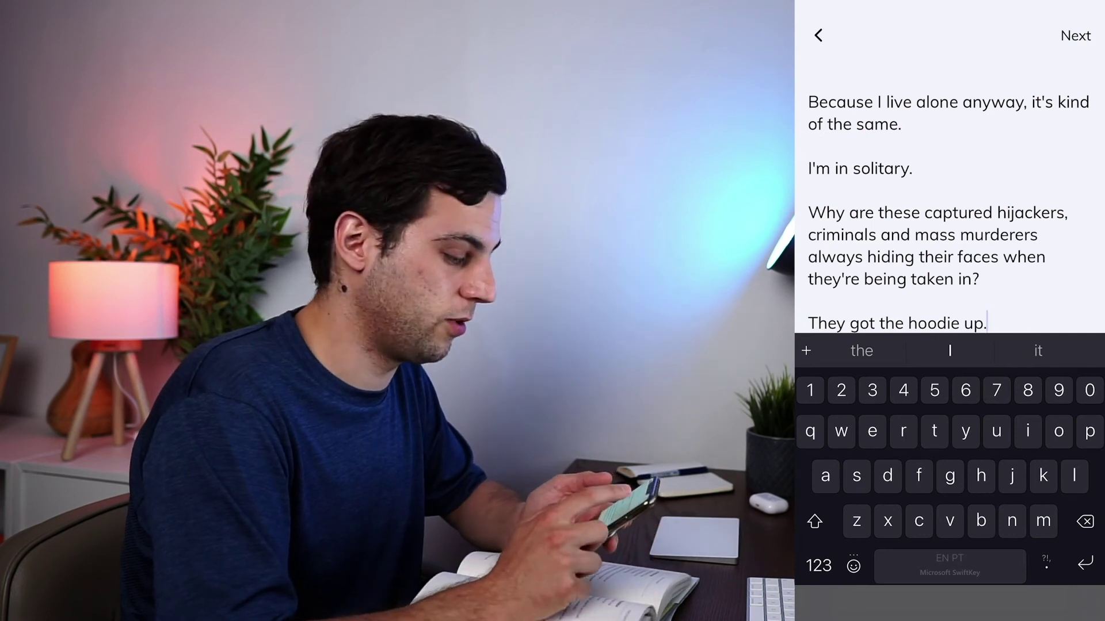
pyautogui.click(1075, 36)
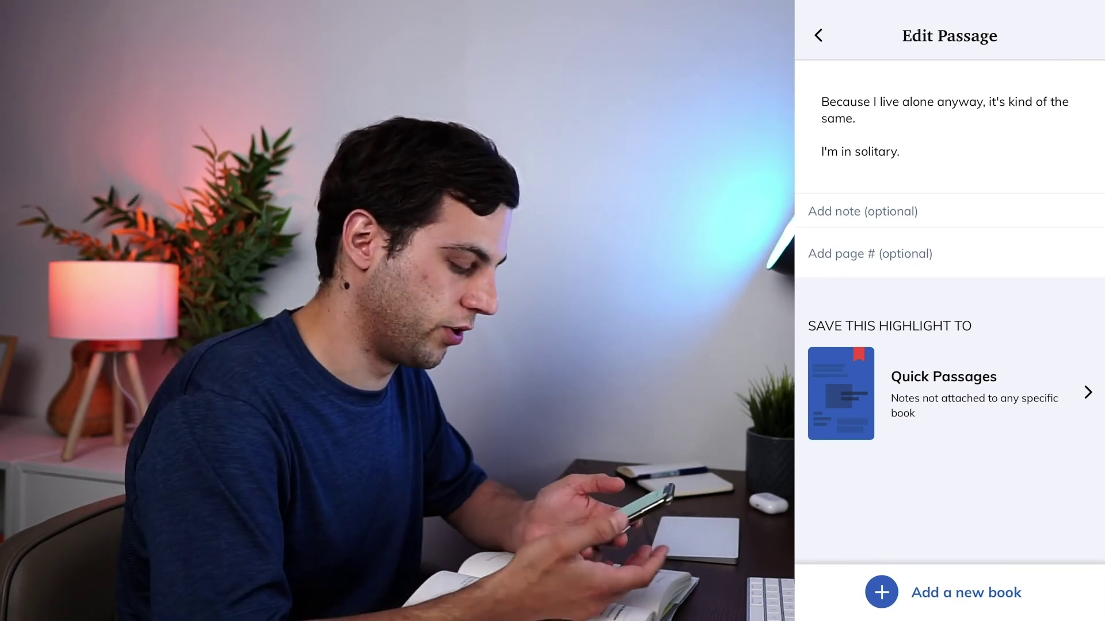
pyautogui.click(943, 394)
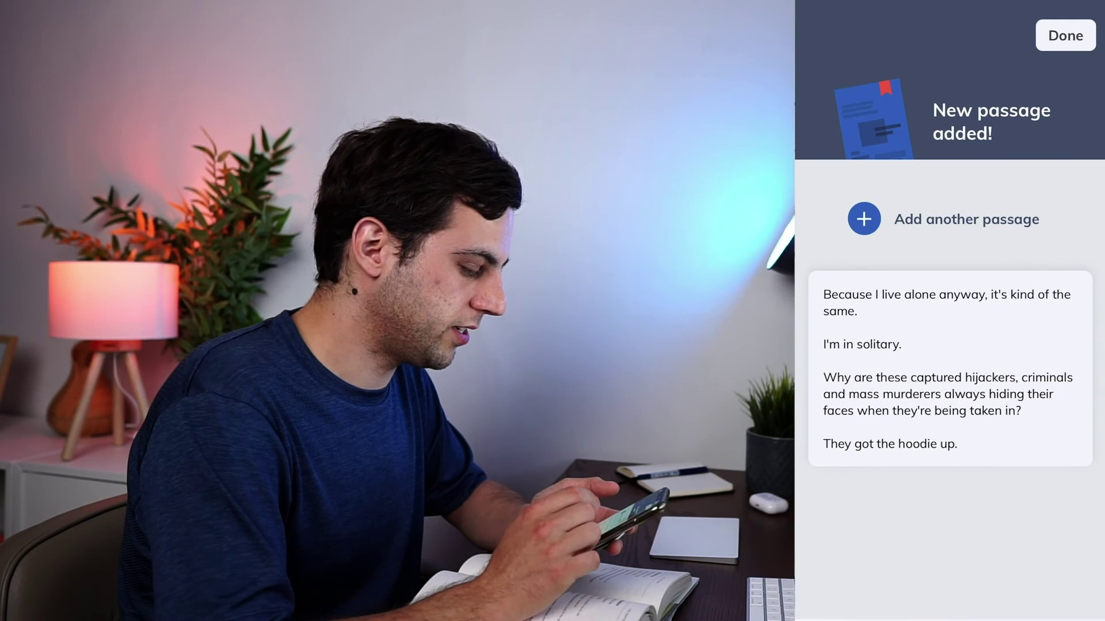
# - Open Quick Passages in the Readwise library to confirm the new passage is there
pyautogui.click(1065, 36)
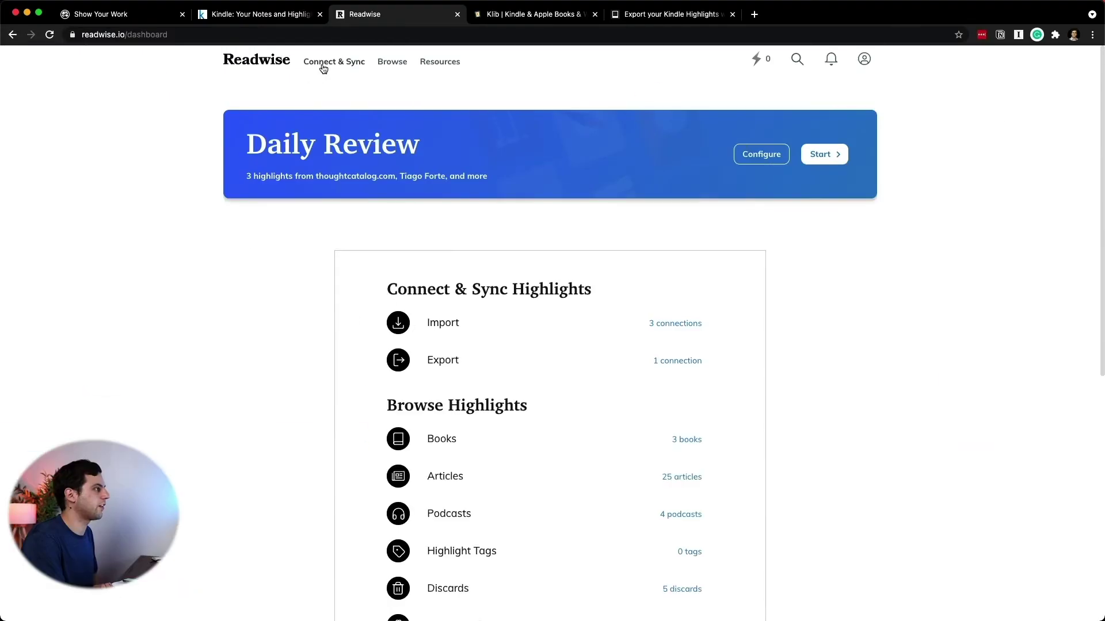
pyautogui.moveTo(326, 64)
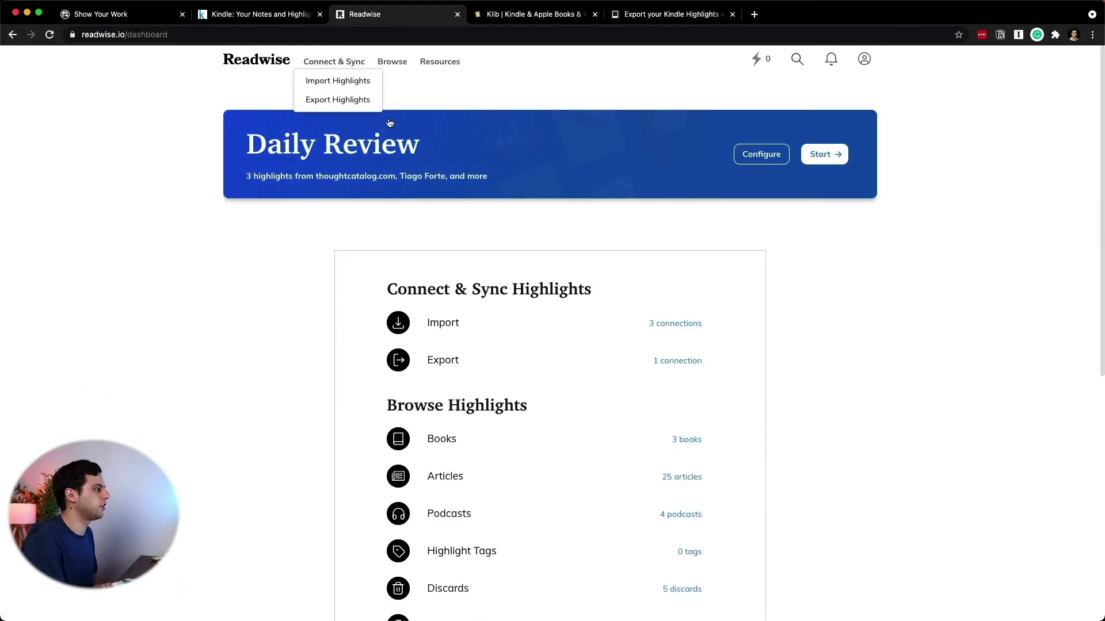
pyautogui.click(344, 80)
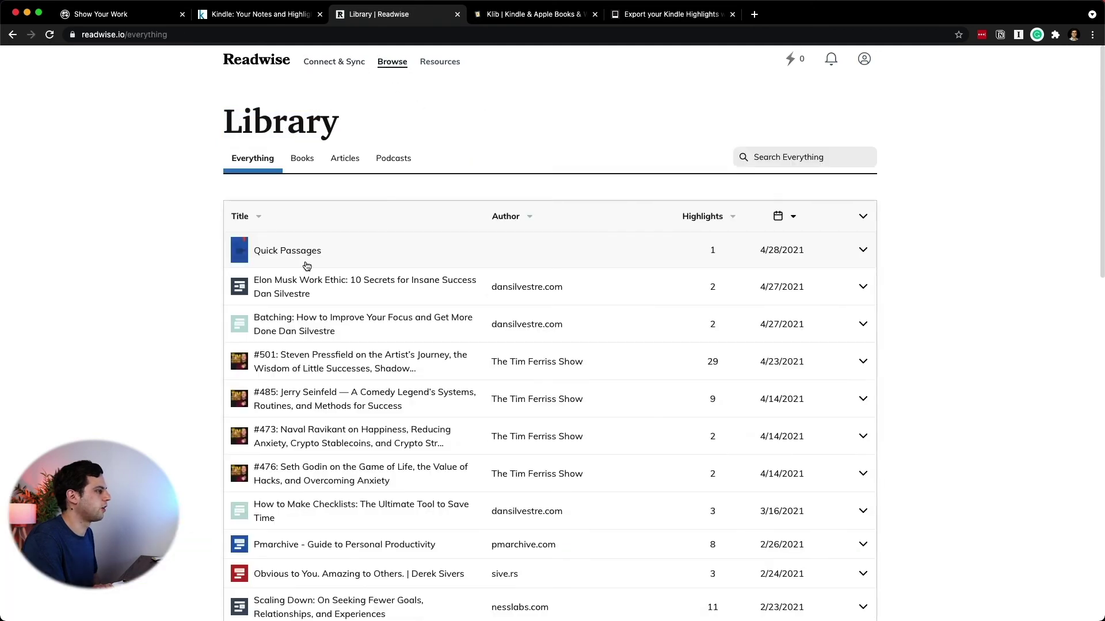
pyautogui.click(314, 249)
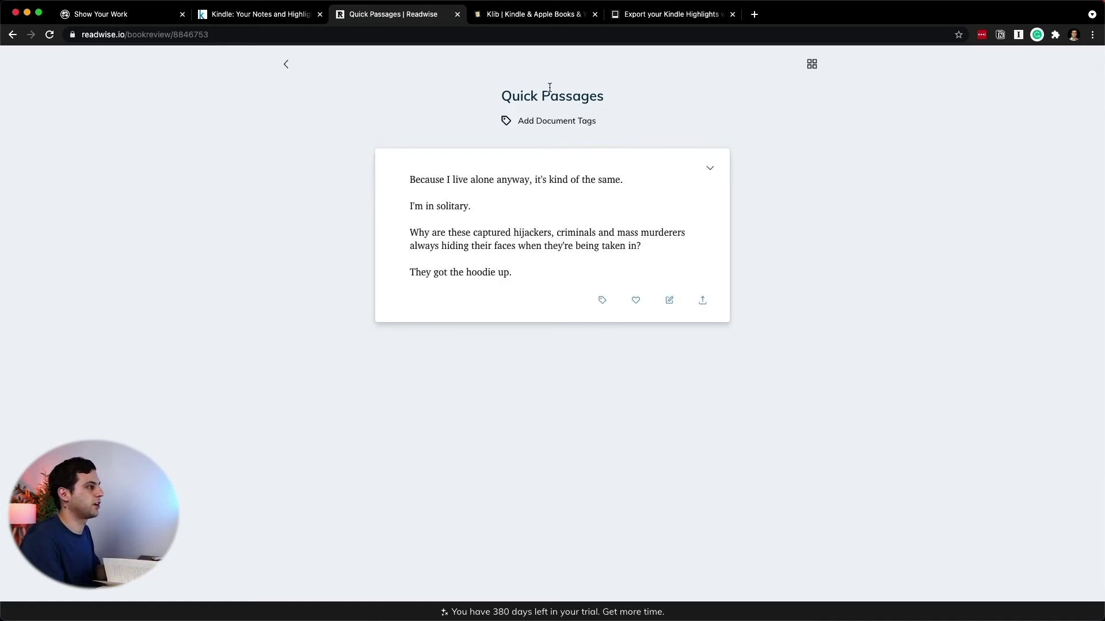
pyautogui.click(709, 167)
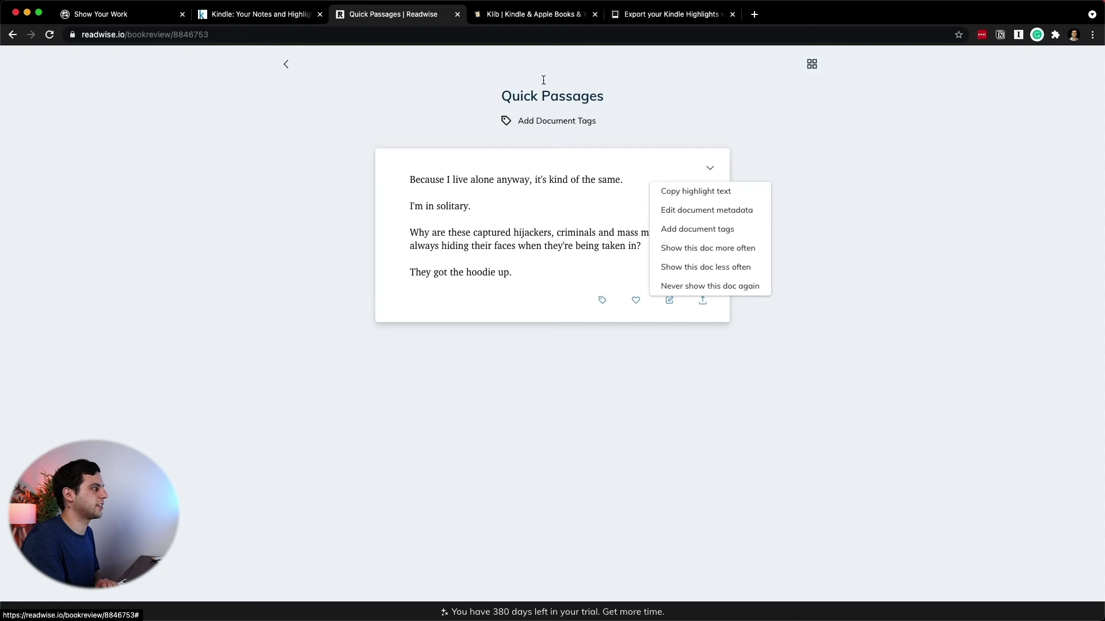
# - Open the Connect & Sync > Export Highlights settings for Roam
pyautogui.click(288, 67)
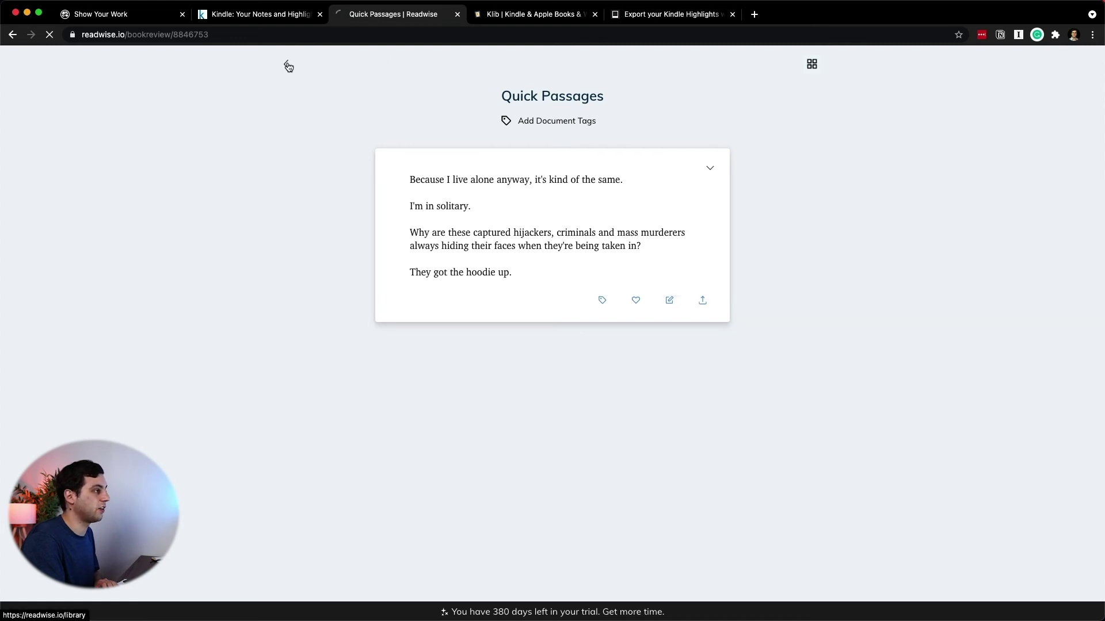
pyautogui.moveTo(341, 67)
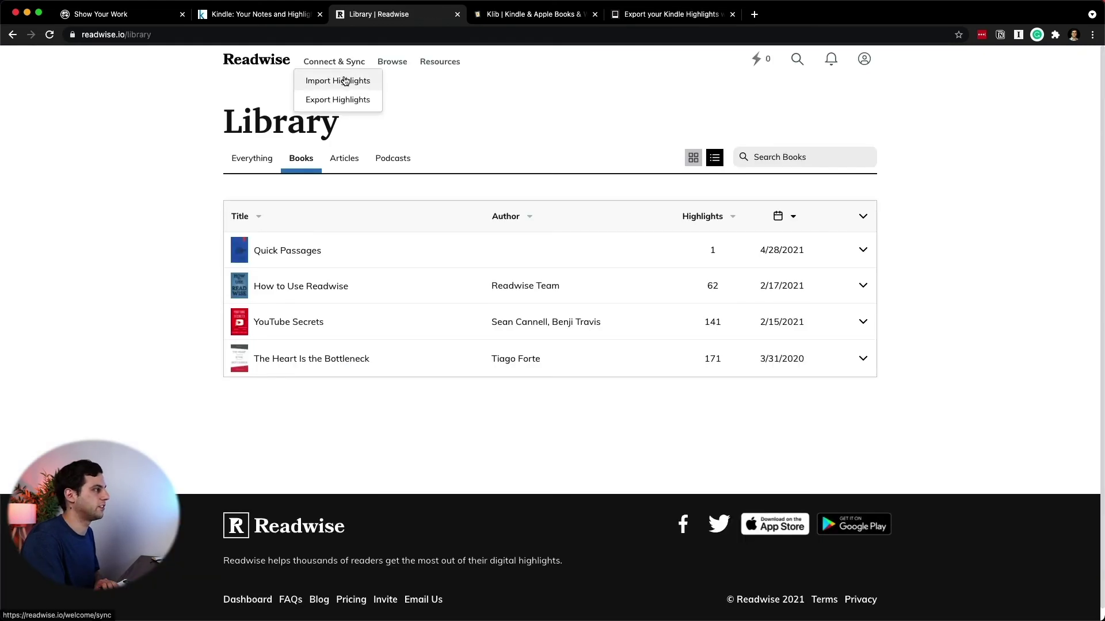
pyautogui.click(339, 99)
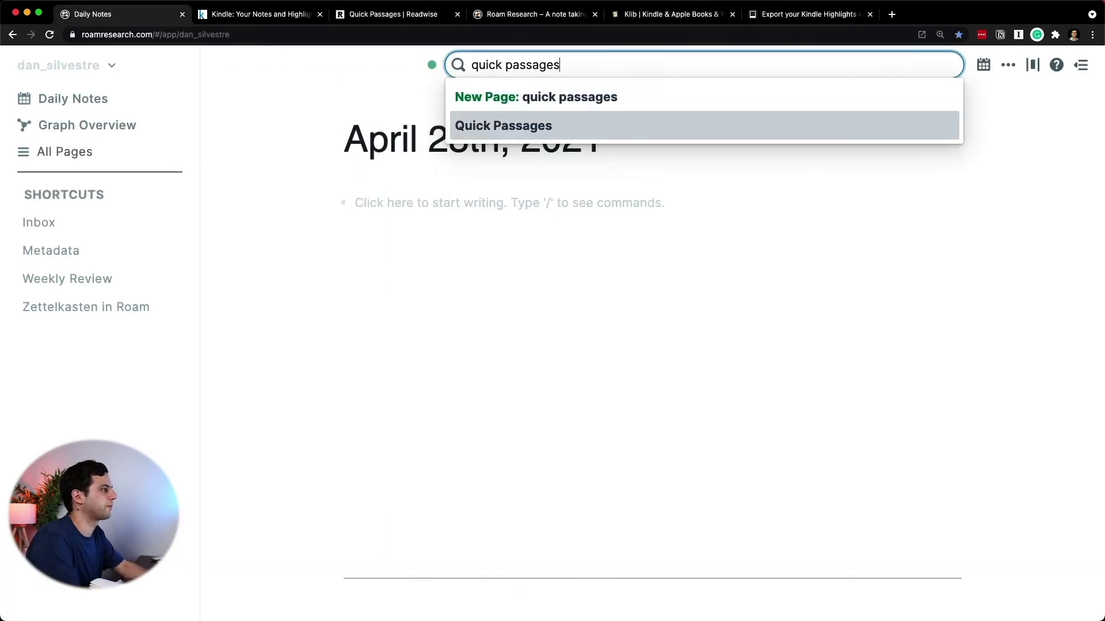
# - Open the Quick Passages page from Roam's Find or Create Page search results
pyautogui.press('Return')
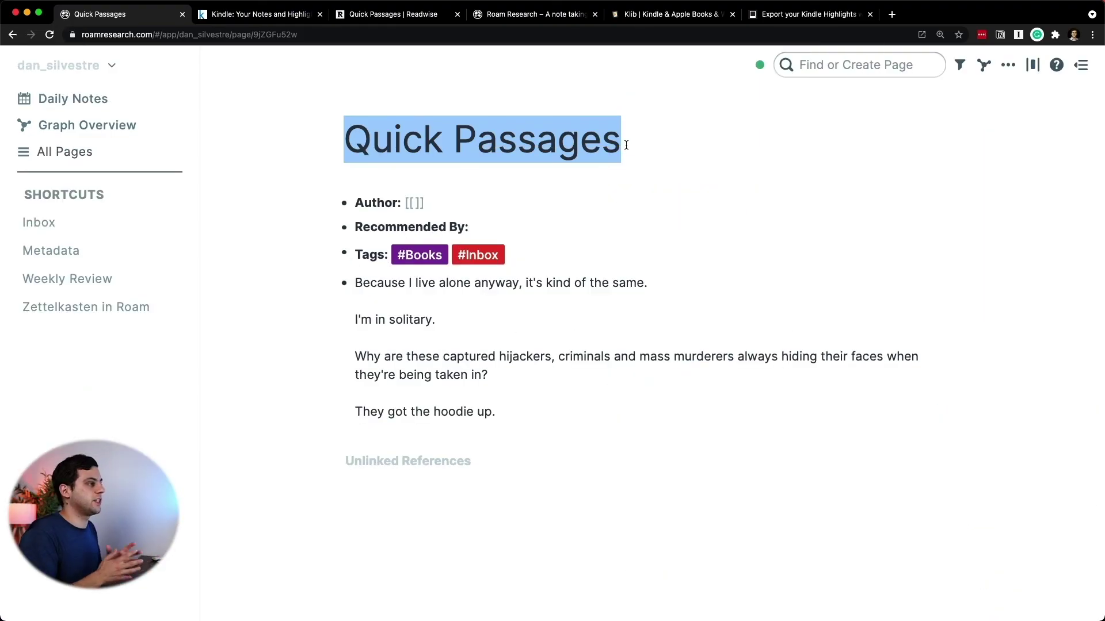
# - Retitle the page 'Is This Anything?' and link its Author:: attribute to the book's author
pyautogui.press('BackSpace')
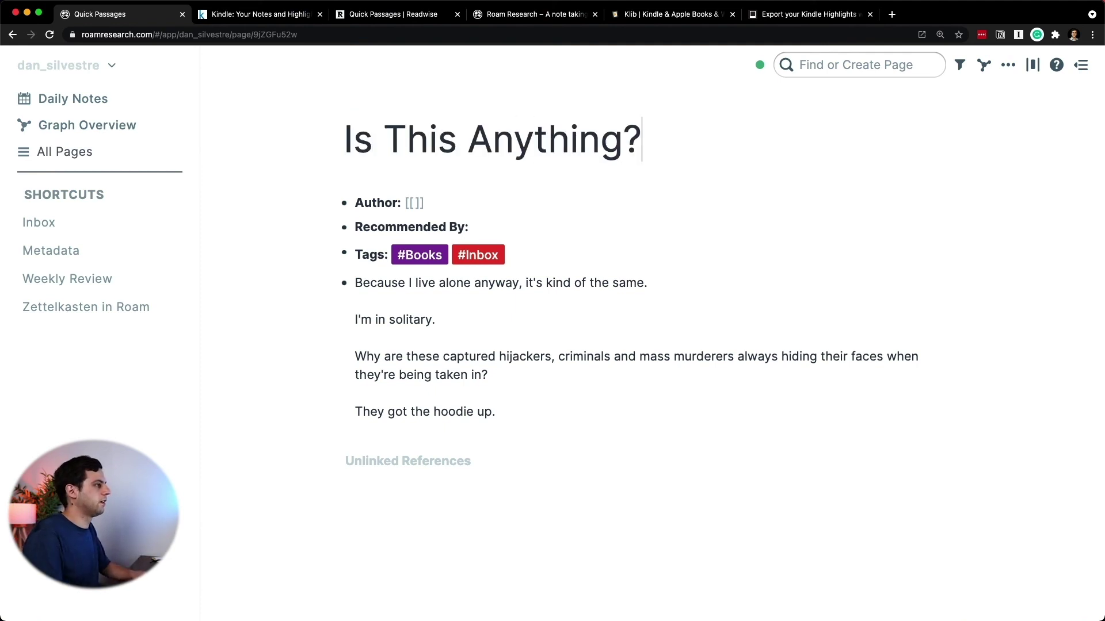
pyautogui.click(414, 202)
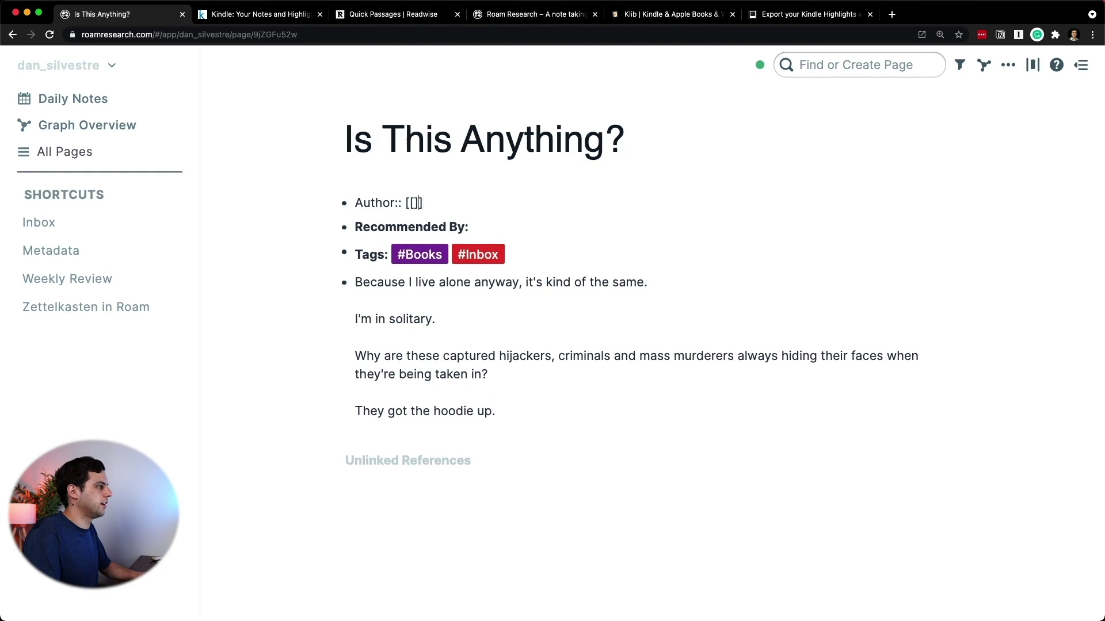
pyautogui.write('Jerry Si')
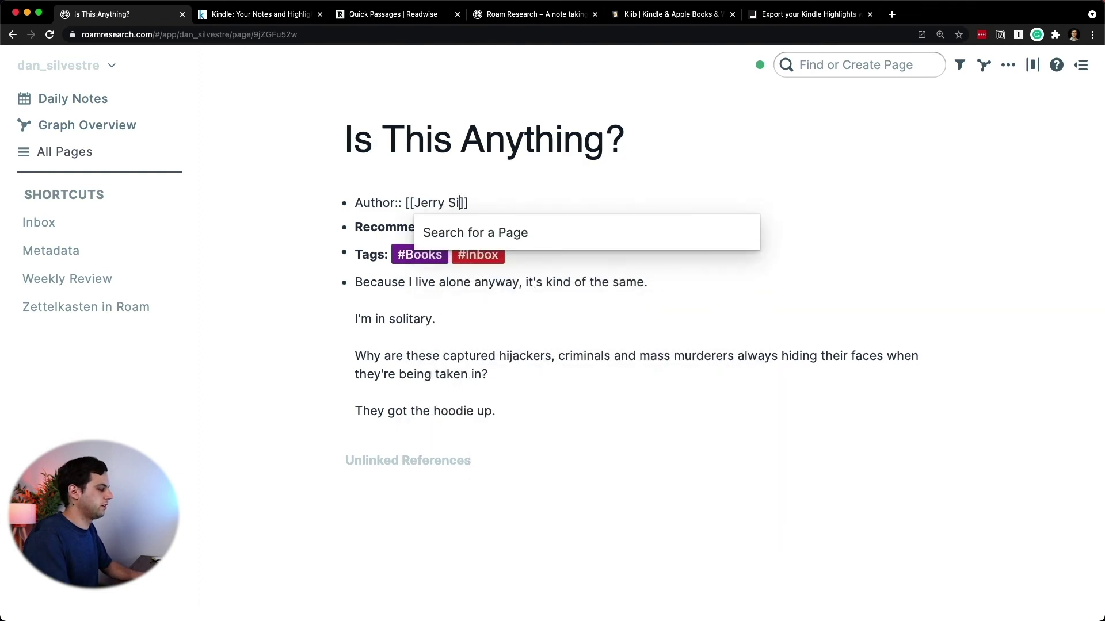
pyautogui.write('e')
pyautogui.press('BackSpace')
pyautogui.press('BackSpace')
pyautogui.write('einfel')
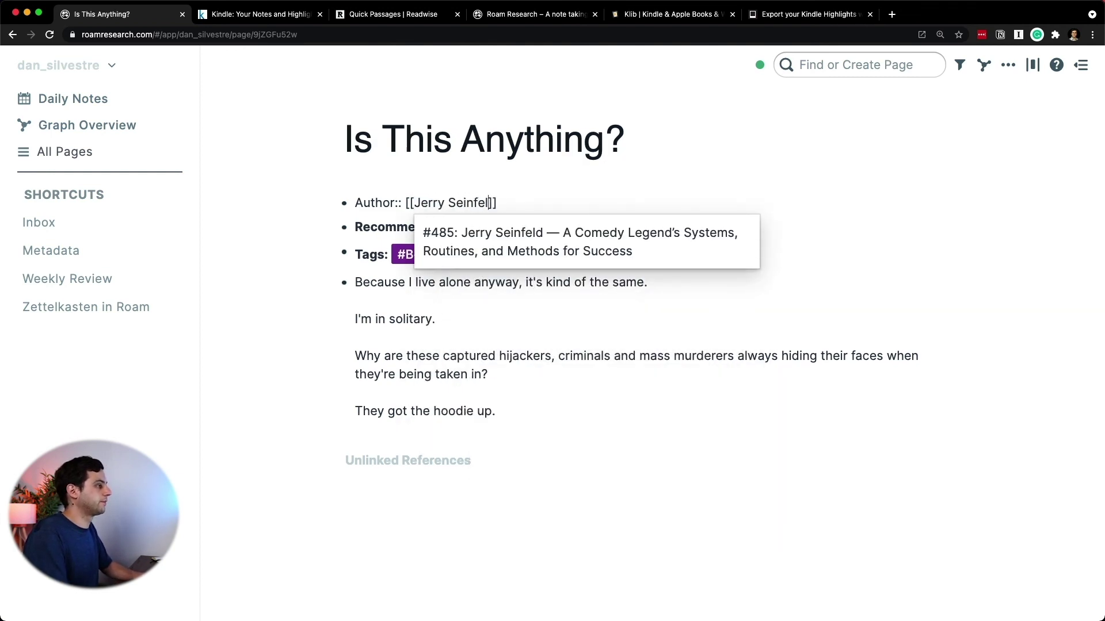